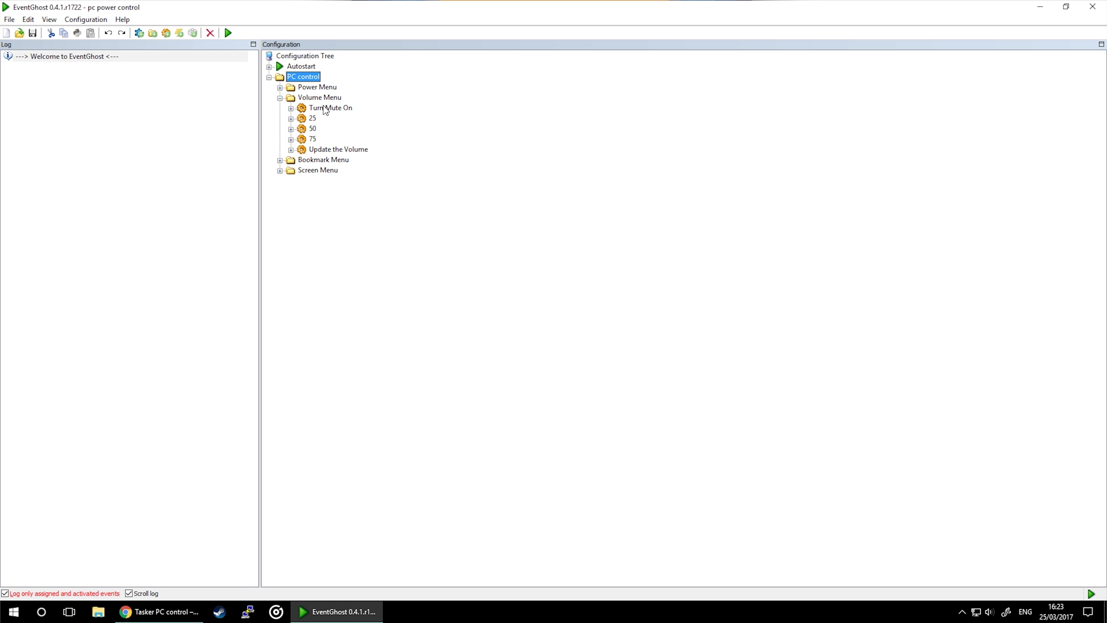
Expand the Turn Mute On, 25, 50 and 75 macros in the Volume Menu and examine their AutoRemote trigger events
{"action": "left_click", "coordinate": [291, 107]}
{"action": "left_click", "coordinate": [291, 149]}
{"action": "left_click", "coordinate": [292, 191]}
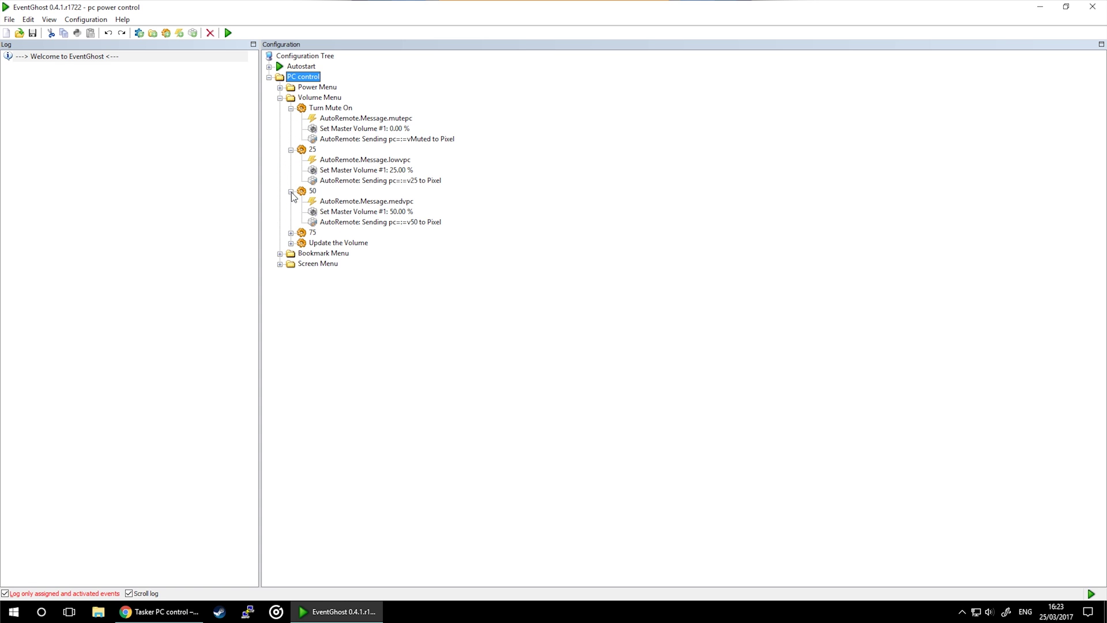
{"action": "left_click", "coordinate": [291, 233]}
{"action": "left_click", "coordinate": [357, 119]}
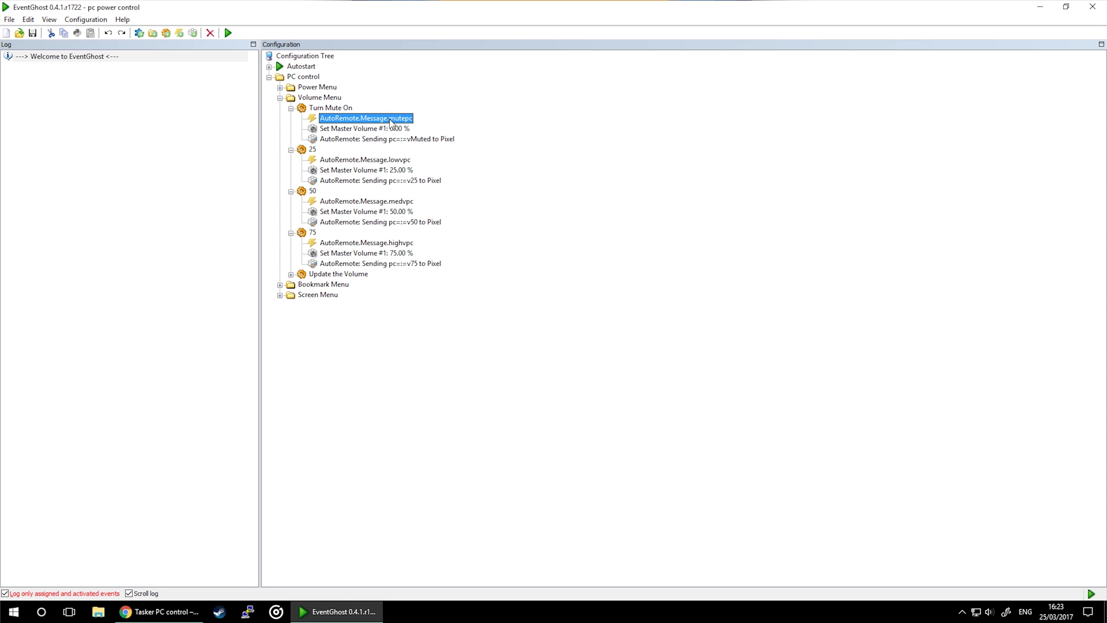
{"action": "left_click", "coordinate": [380, 159]}
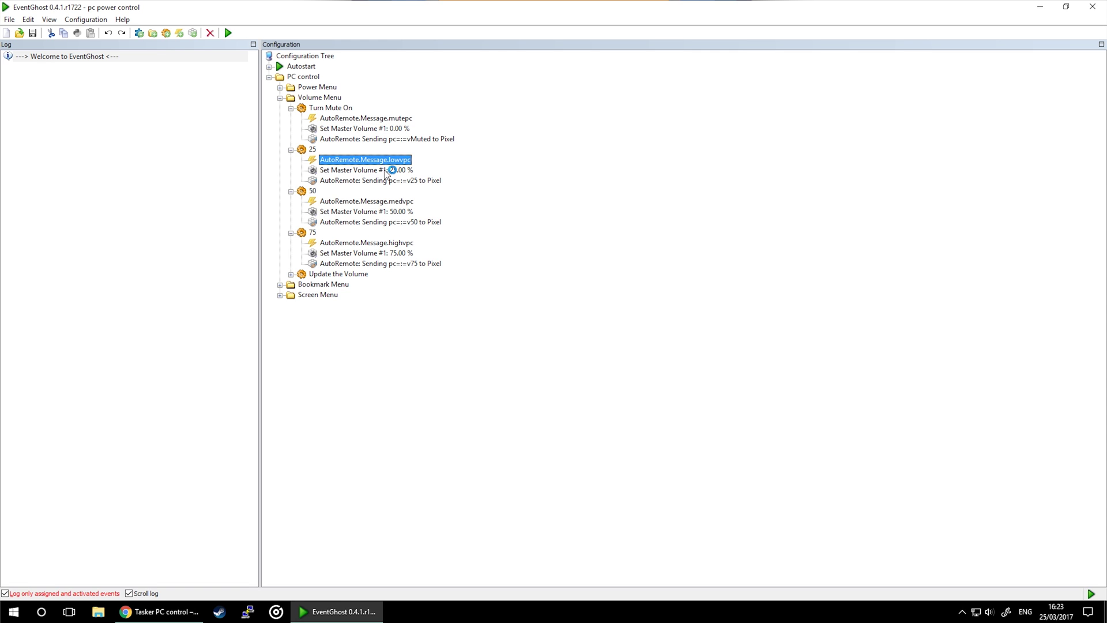
{"action": "left_click", "coordinate": [398, 201]}
{"action": "left_click", "coordinate": [384, 243]}
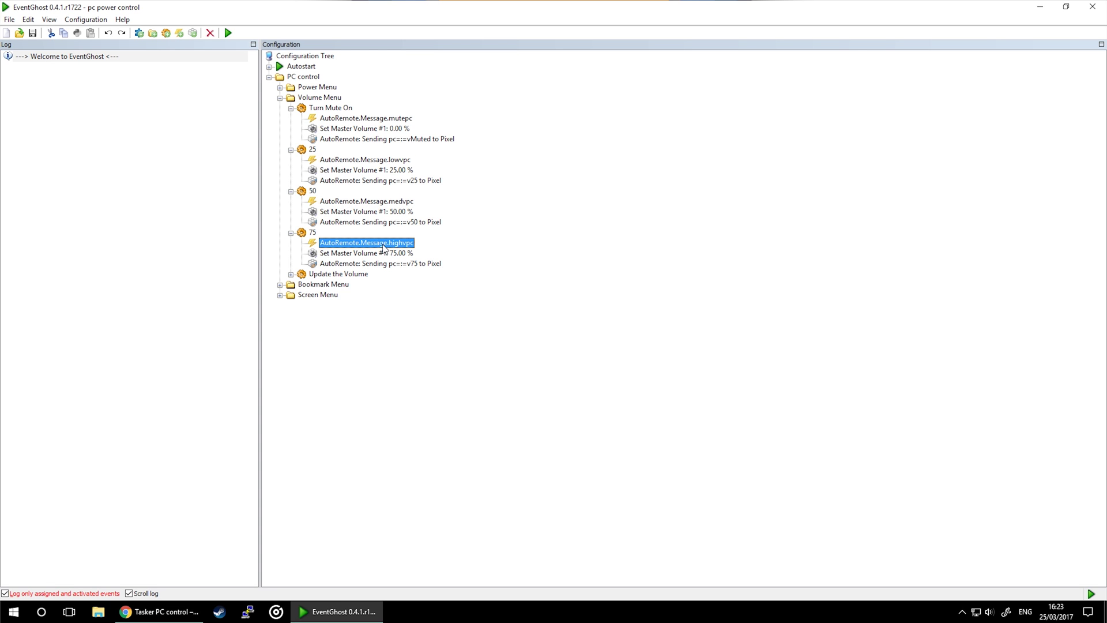
Inspect the device choices in the Set Master Volume action of the Turn Mute On macro and cancel the dialog
{"action": "double_click", "coordinate": [345, 129]}
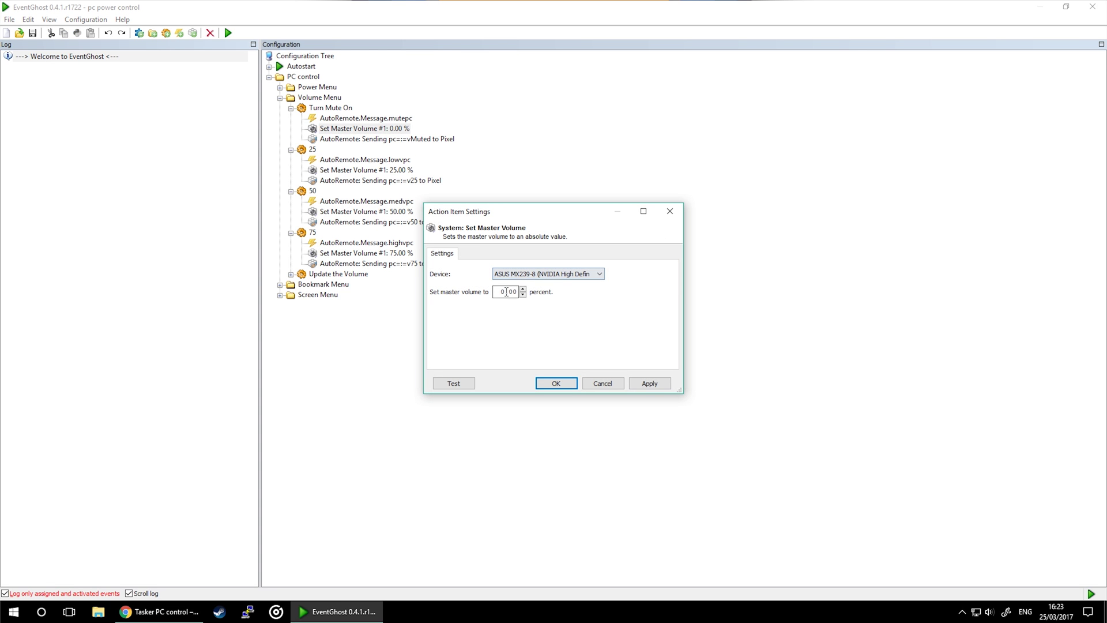
{"action": "left_click", "coordinate": [542, 275]}
{"action": "left_click", "coordinate": [542, 277]}
{"action": "left_click", "coordinate": [607, 385]}
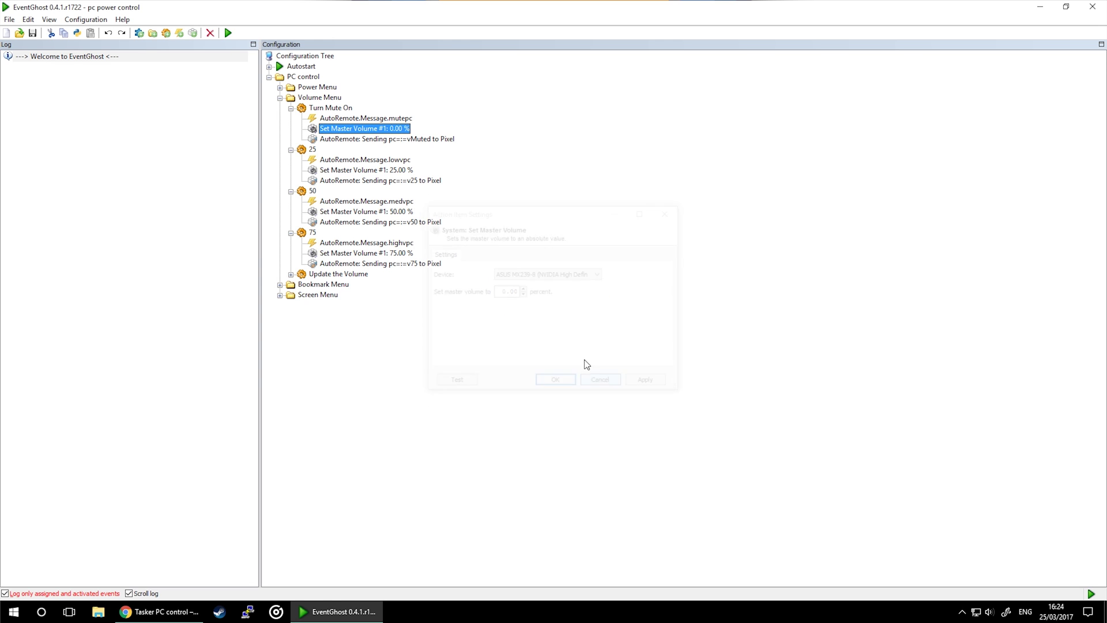
Review the device and message settings of the AutoRemote send action in the Turn Mute On macro and close the dialog
{"action": "left_click", "coordinate": [369, 140]}
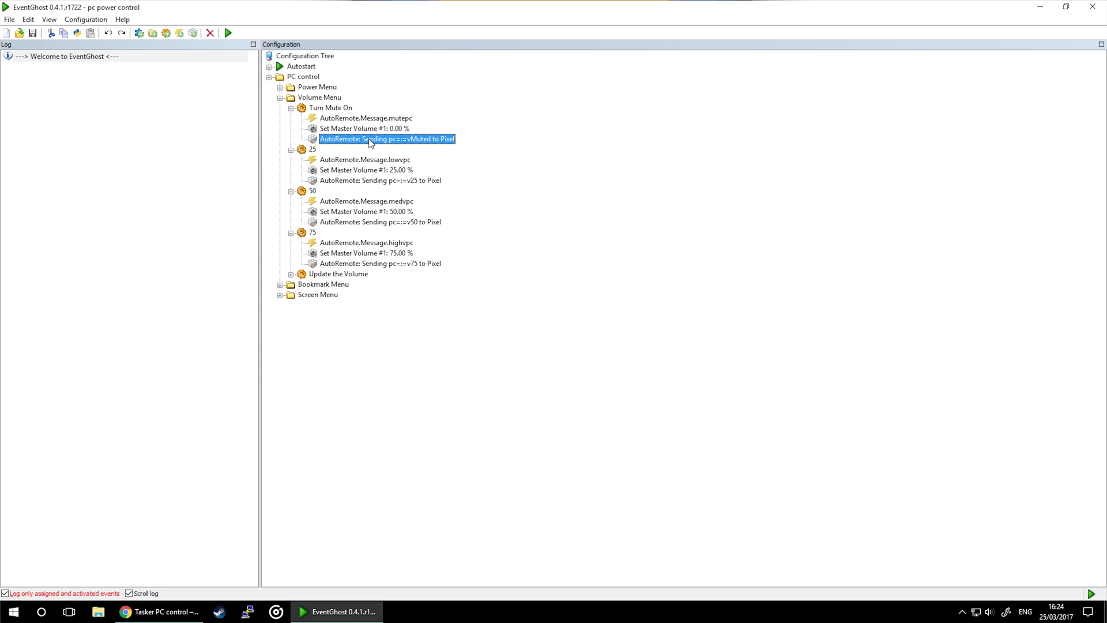
{"action": "double_click", "coordinate": [396, 140]}
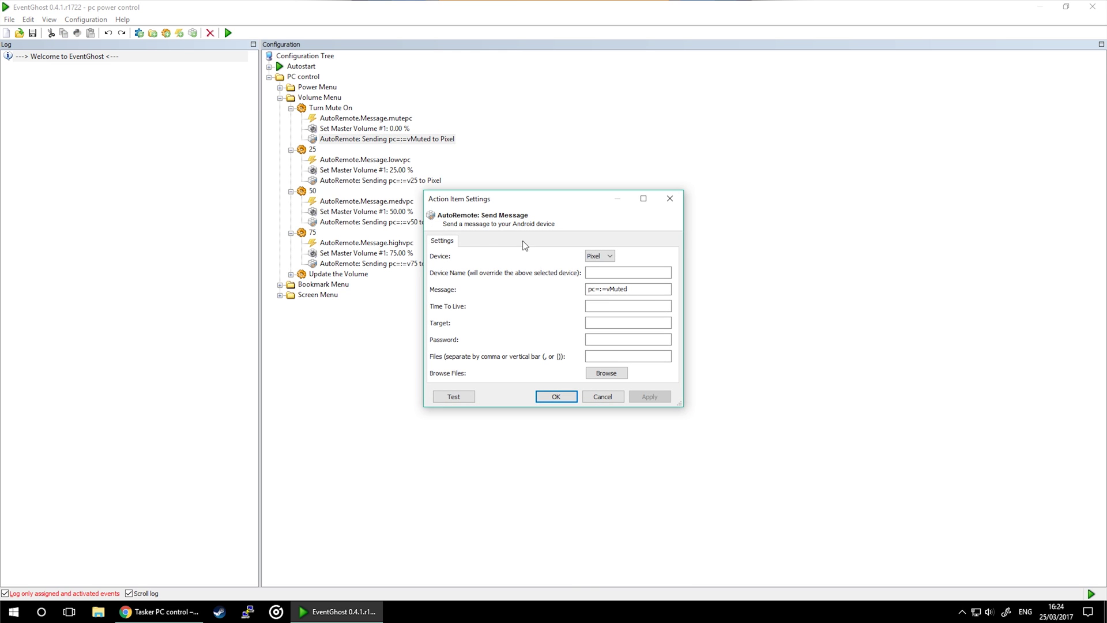
{"action": "key", "text": "Tab"}
{"action": "left_click", "coordinate": [644, 291]}
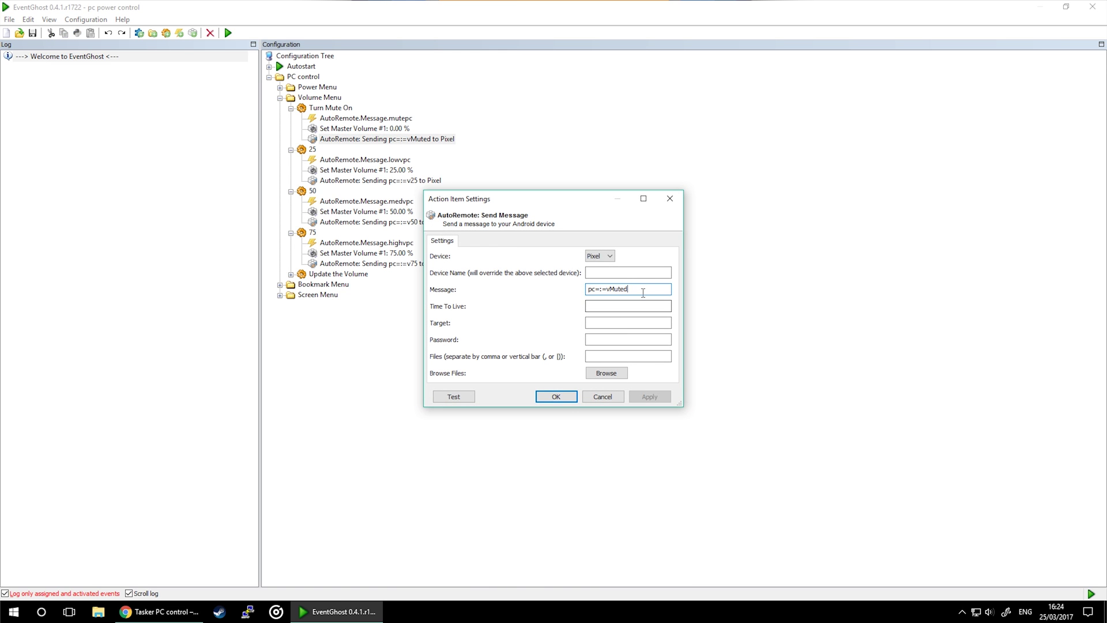
{"action": "left_click", "coordinate": [567, 396]}
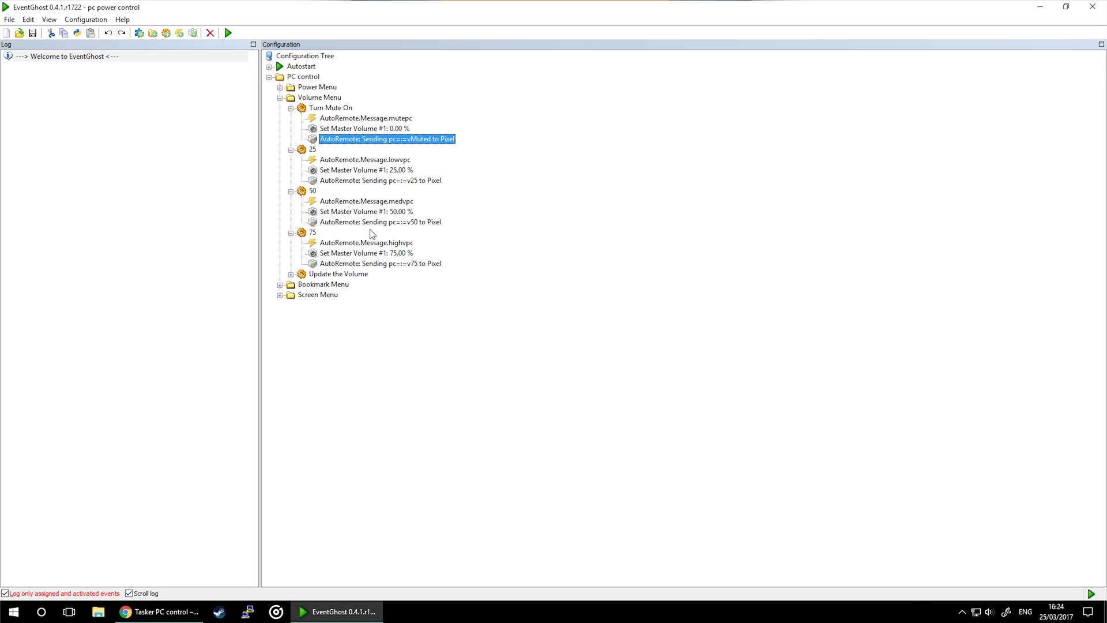
Set the Windows playback volume to 51 to trigger a volume event
{"action": "left_click", "coordinate": [962, 611]}
{"action": "left_click", "coordinate": [962, 612]}
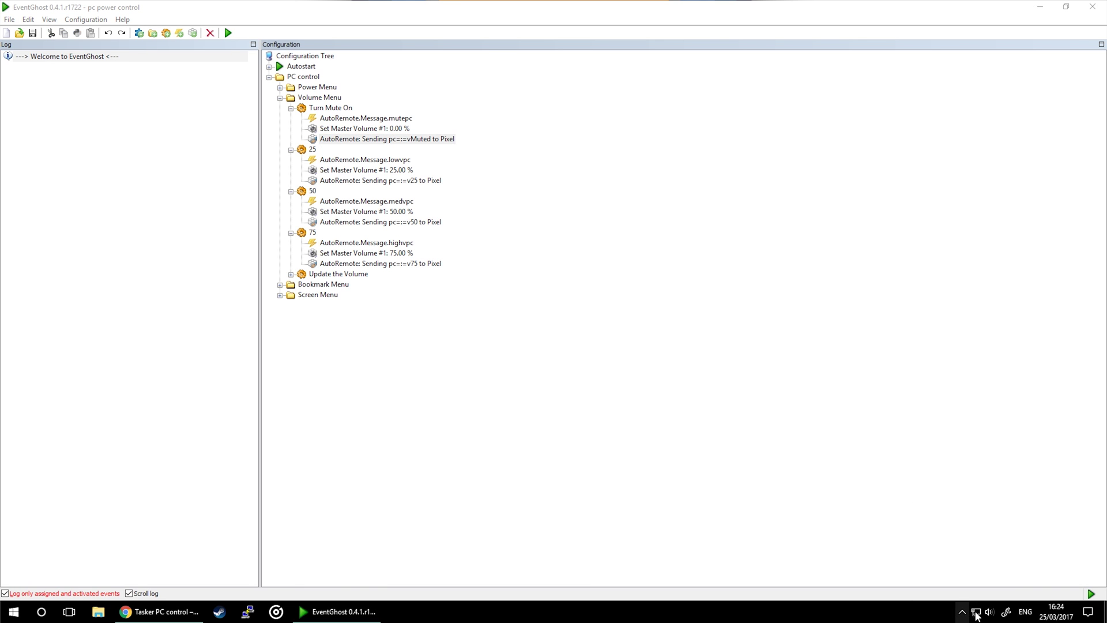
{"action": "left_click", "coordinate": [988, 612]}
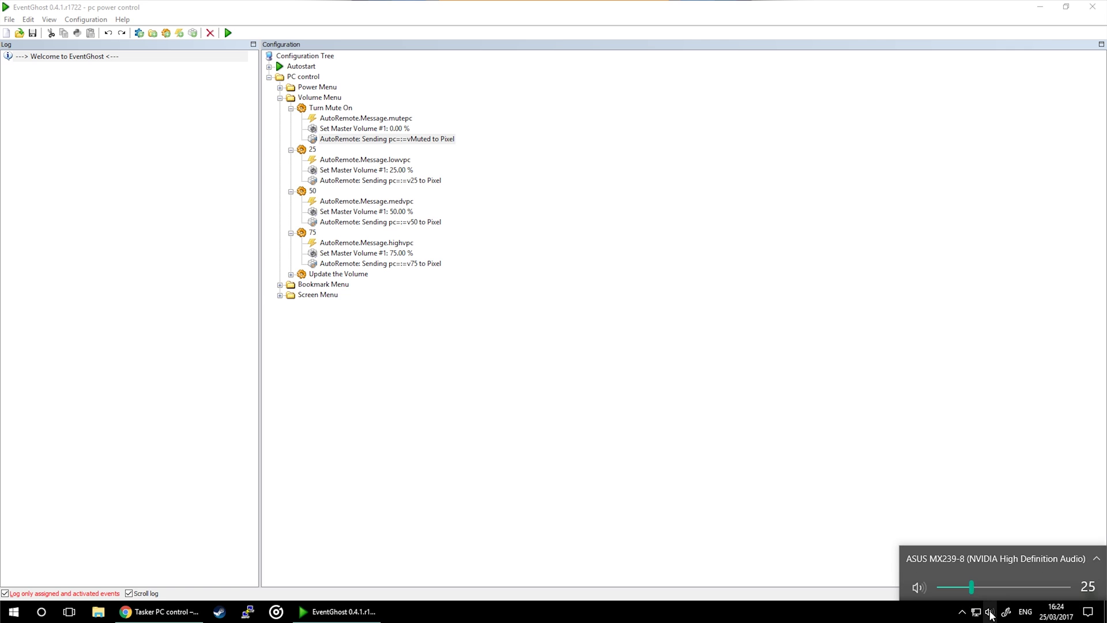
{"action": "left_click", "coordinate": [1005, 583]}
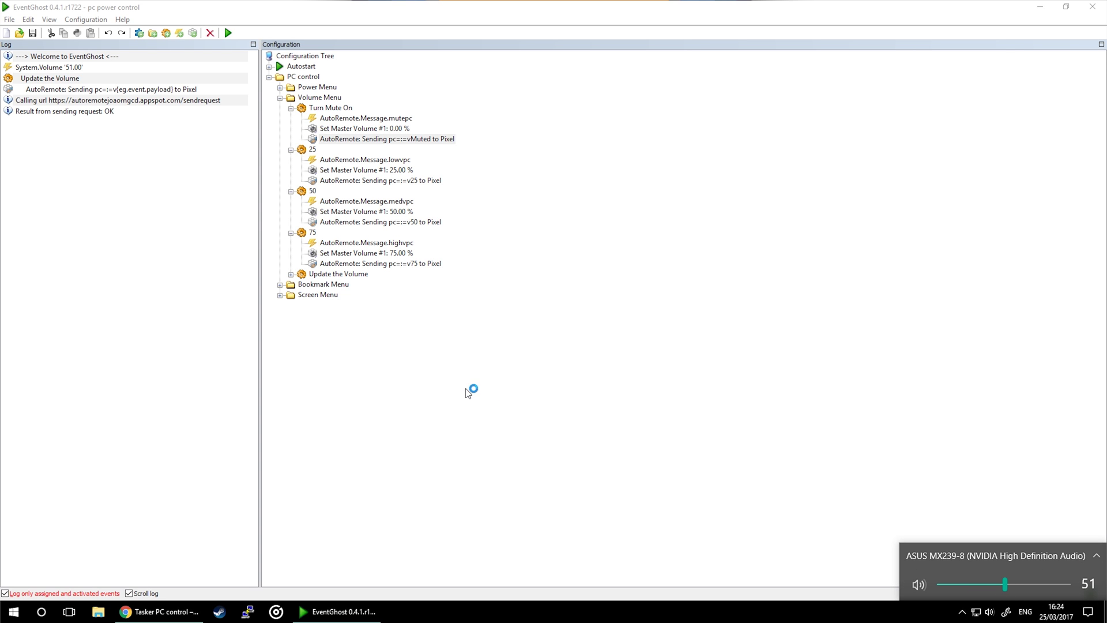
Compare the logged volume event with the System.Volume trigger of the expanded Update the Volume macro
{"action": "left_click", "coordinate": [44, 80]}
{"action": "left_click", "coordinate": [49, 68]}
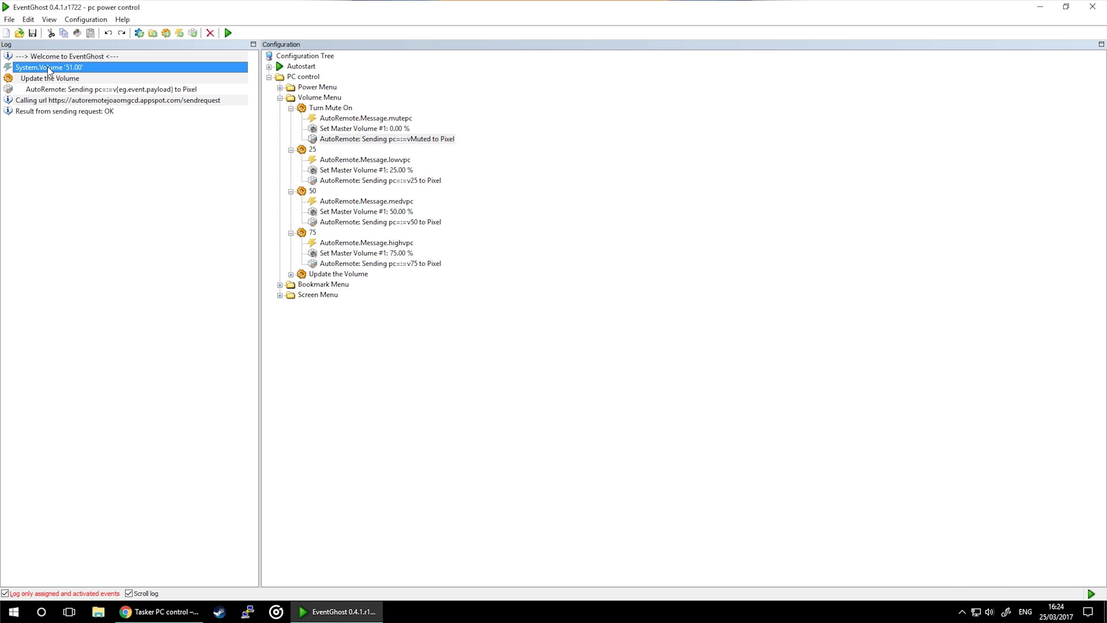
{"action": "left_click", "coordinate": [47, 81]}
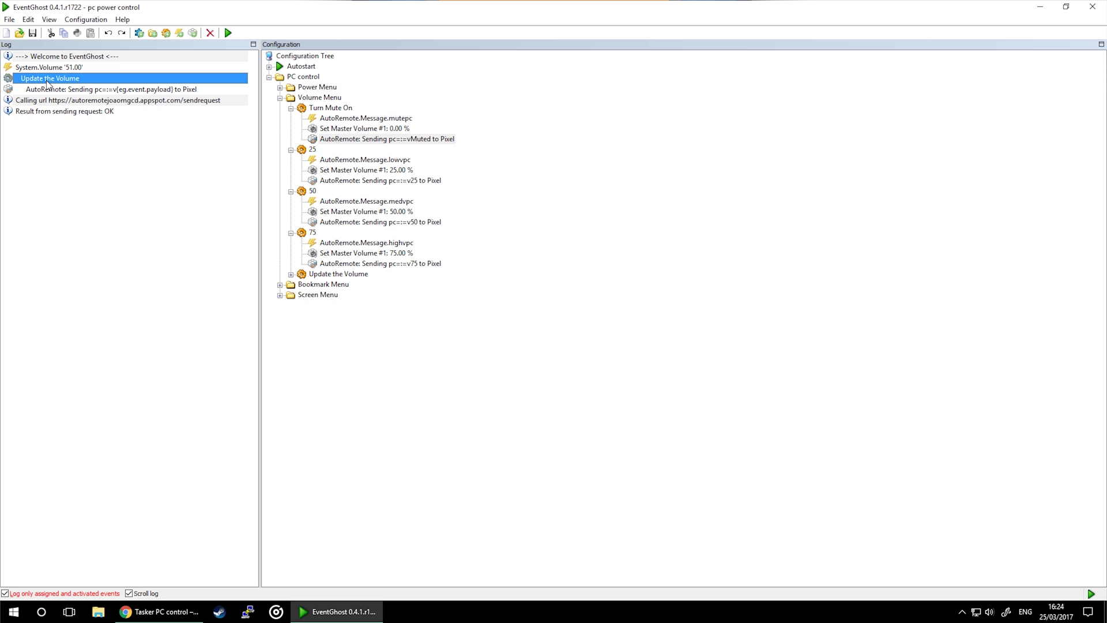
{"action": "left_click", "coordinate": [291, 275]}
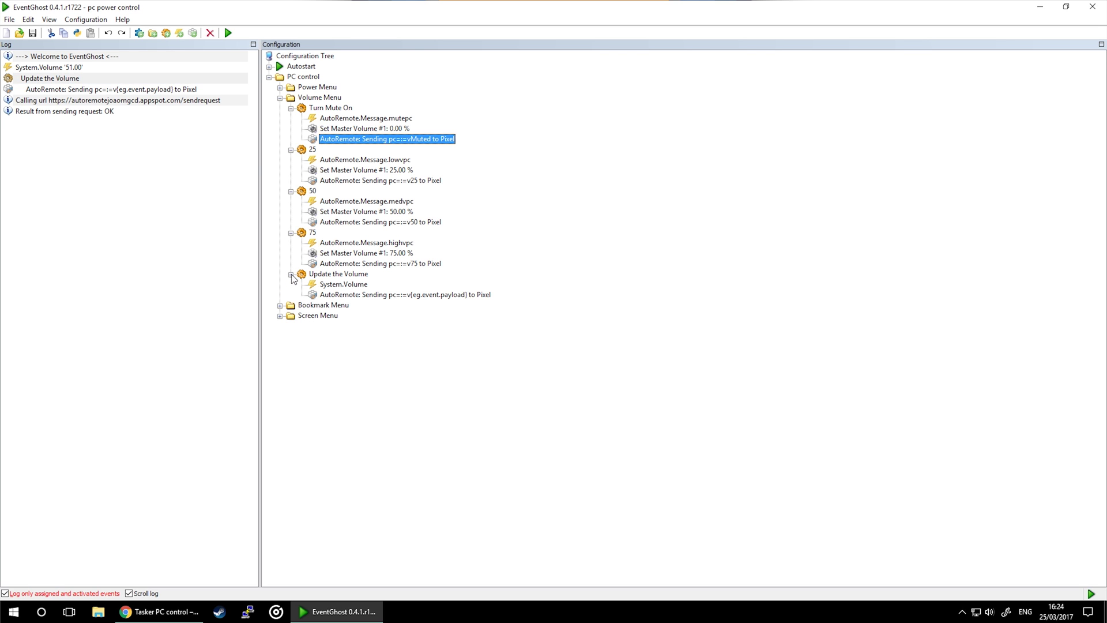
{"action": "left_click", "coordinate": [338, 285]}
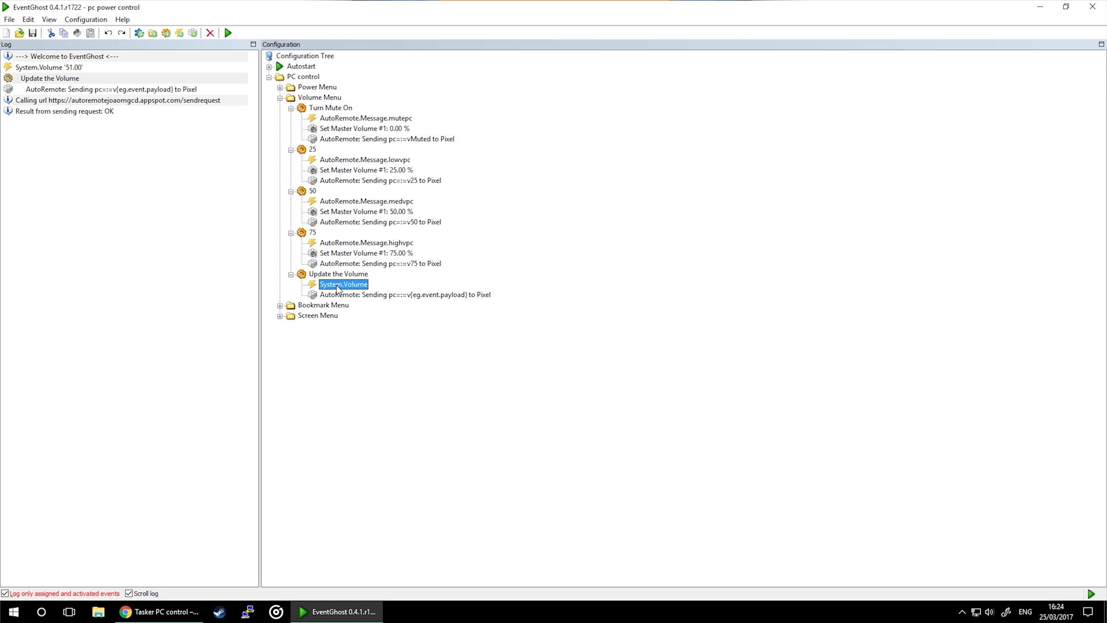
{"action": "left_click", "coordinate": [51, 69]}
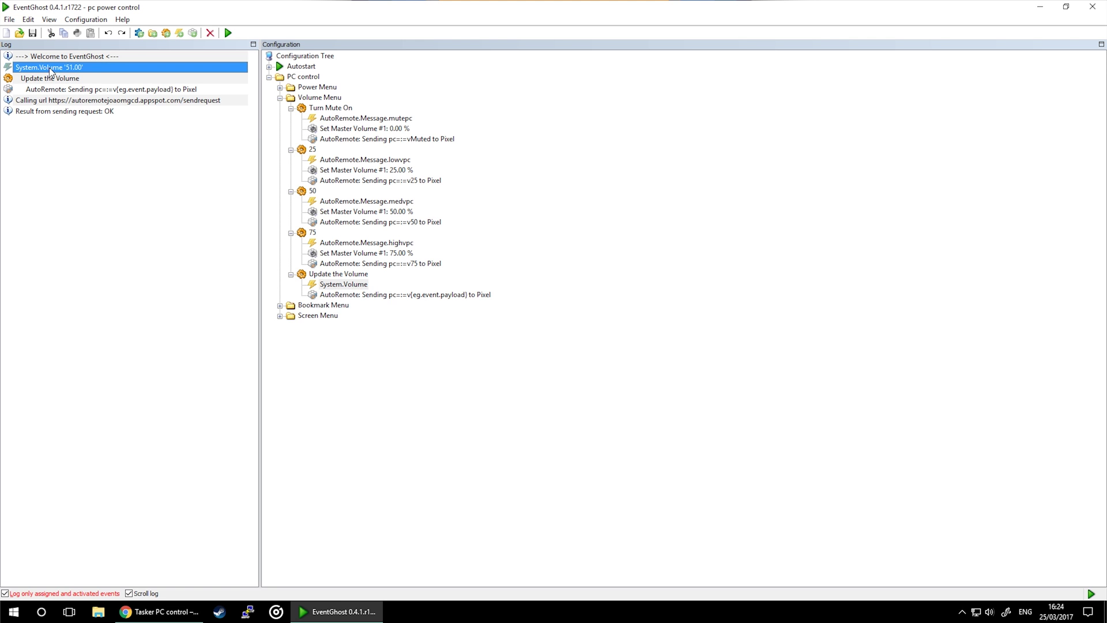
{"action": "left_click", "coordinate": [335, 284]}
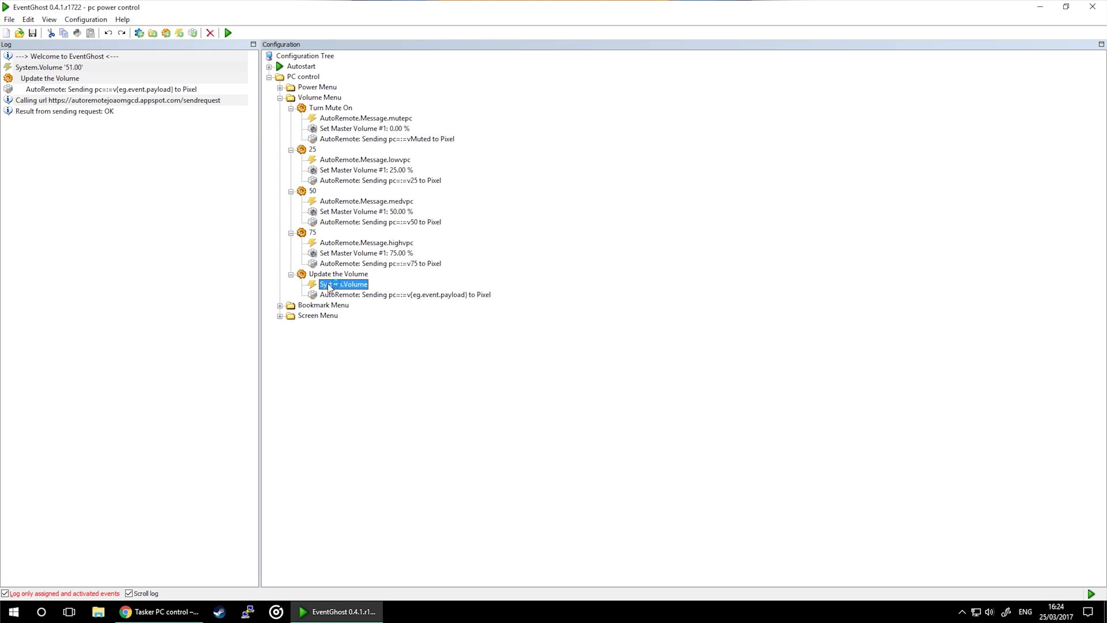
Review the event payload variable in the Update the Volume macro's AutoRemote message against the logged volume event and close the dialog
{"action": "left_click", "coordinate": [378, 296]}
{"action": "double_click", "coordinate": [398, 296]}
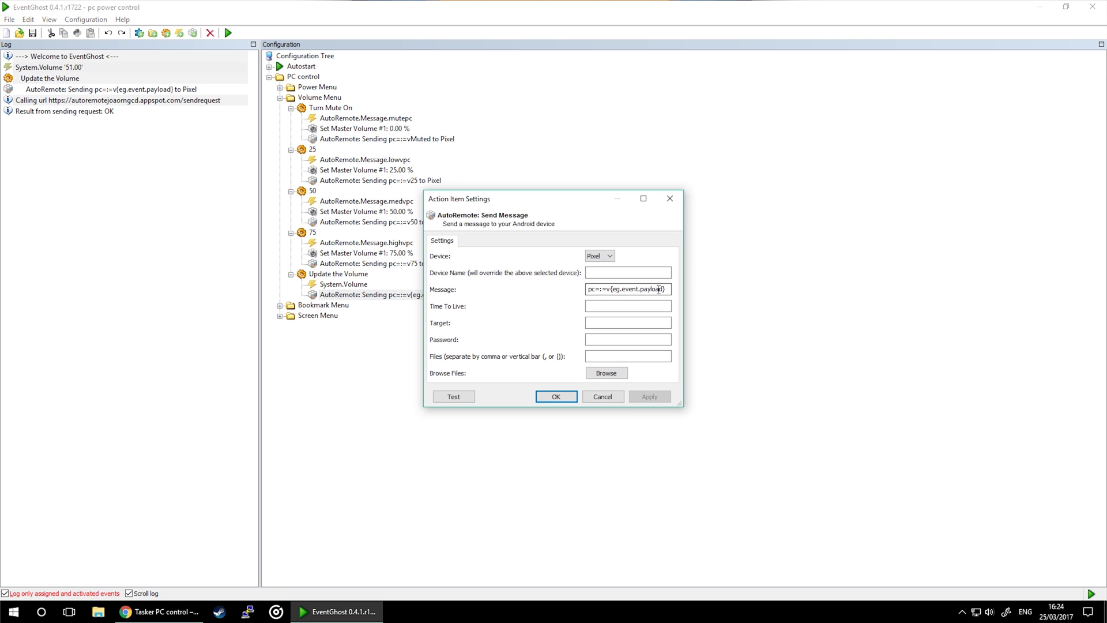
{"action": "left_click_drag", "start_coordinate": [667, 291], "coordinate": [611, 293]}
{"action": "left_click", "coordinate": [72, 68]}
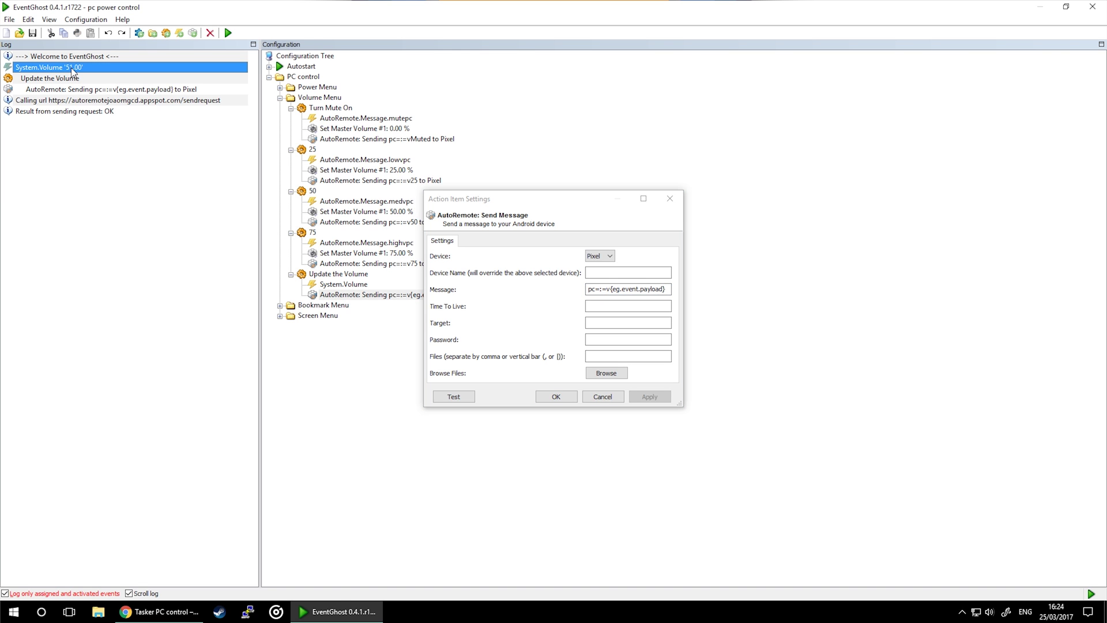
{"action": "left_click", "coordinate": [570, 395]}
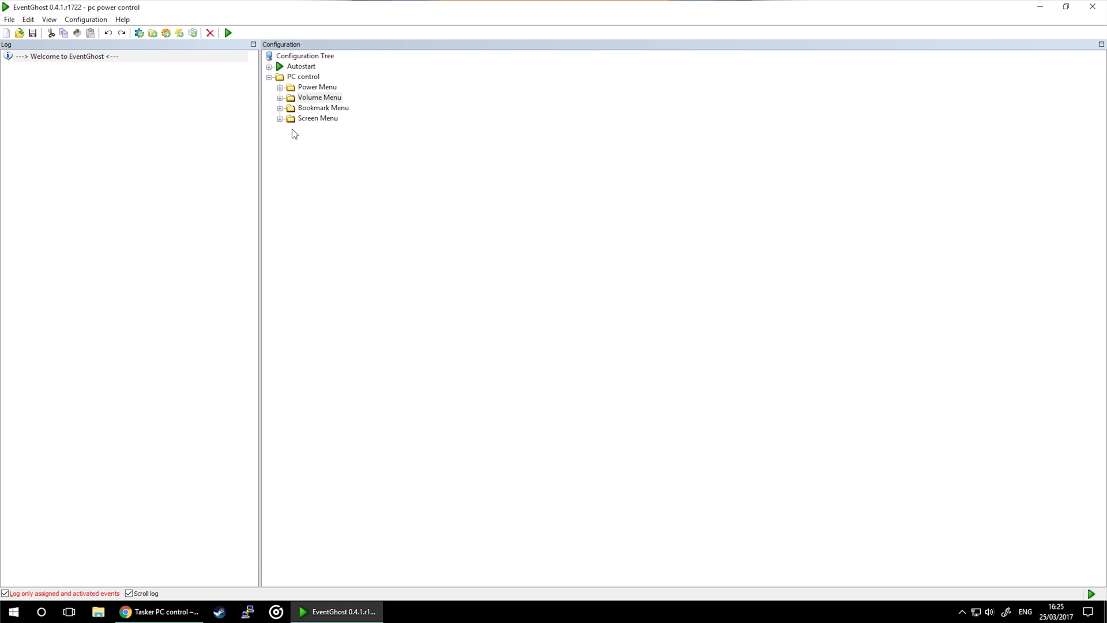
Expand the Bookmark Menu with its Steam, Amazon and Chrome macros, and look briefly into the Close chrome macro
{"action": "left_click", "coordinate": [279, 108]}
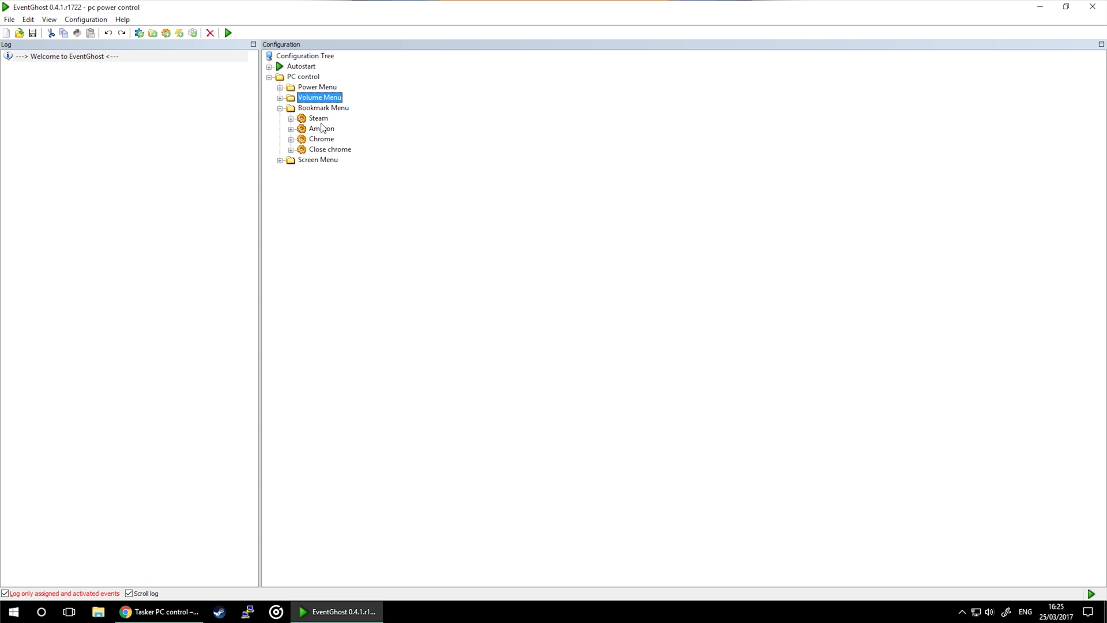
{"action": "left_click", "coordinate": [291, 119]}
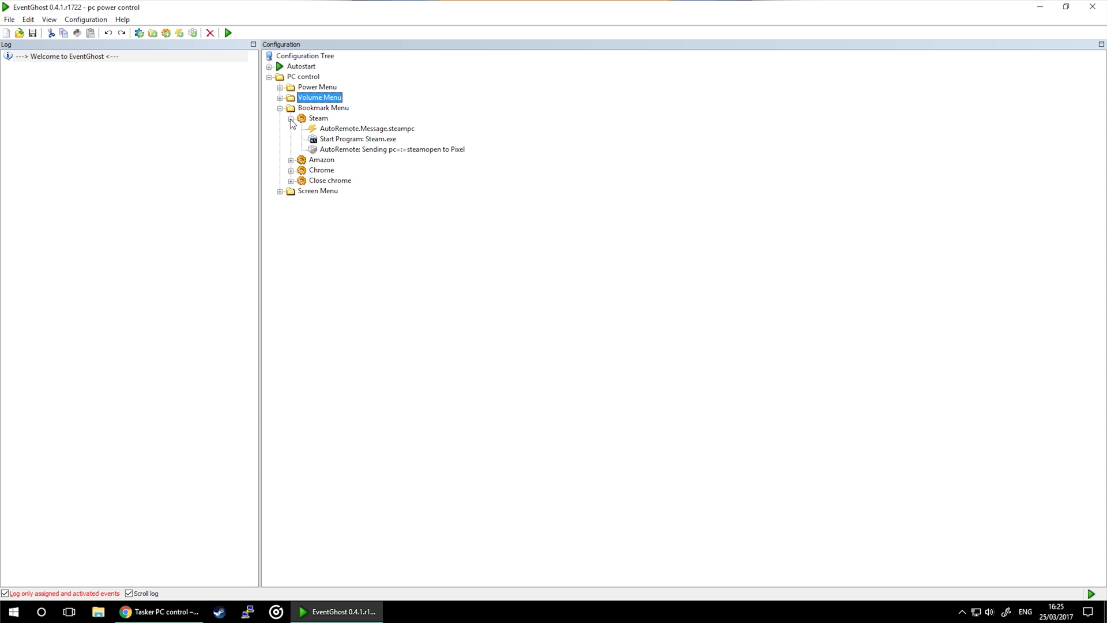
{"action": "left_click", "coordinate": [292, 161]}
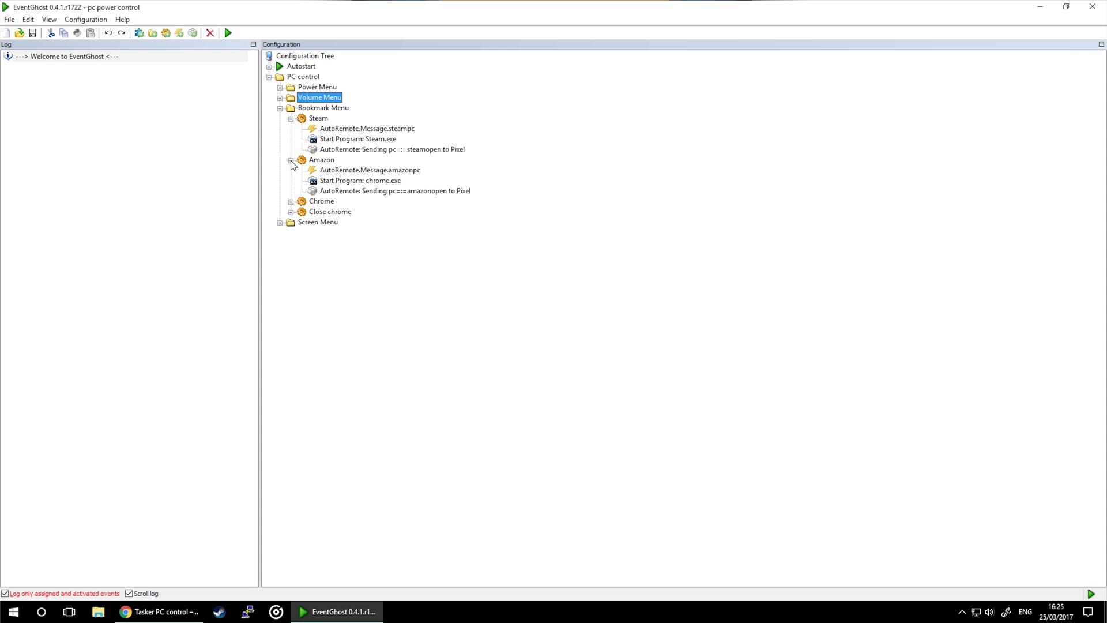
{"action": "left_click", "coordinate": [291, 202]}
{"action": "left_click", "coordinate": [291, 243]}
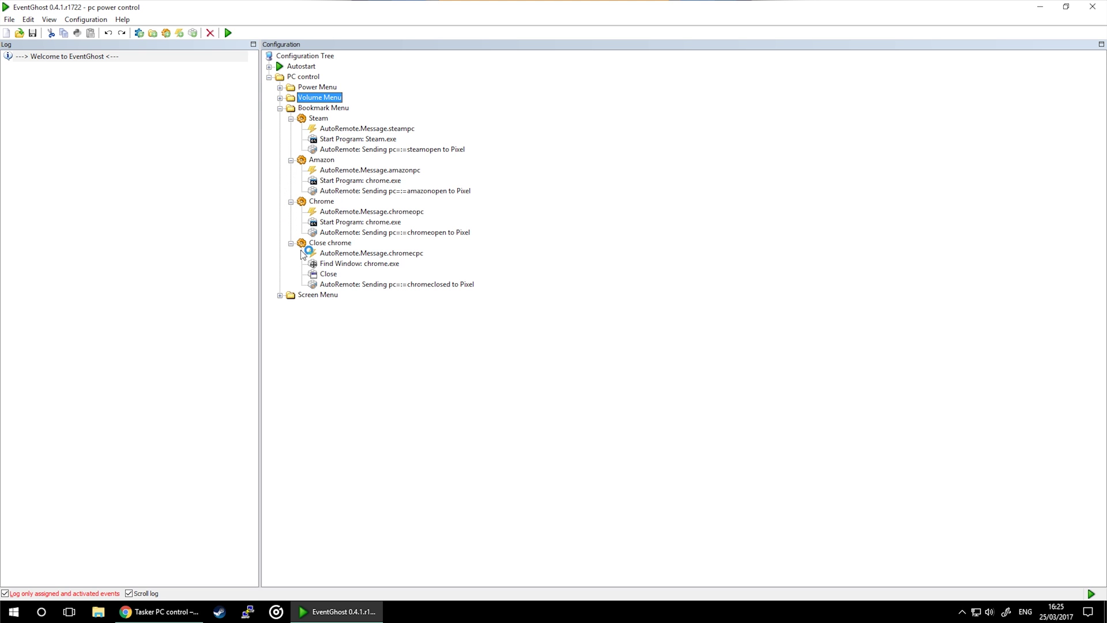
{"action": "left_click", "coordinate": [291, 243]}
Examine the trigger events of the Steam, Amazon and Chrome macros and the Start Program actions of Steam and Amazon
{"action": "left_click", "coordinate": [349, 131]}
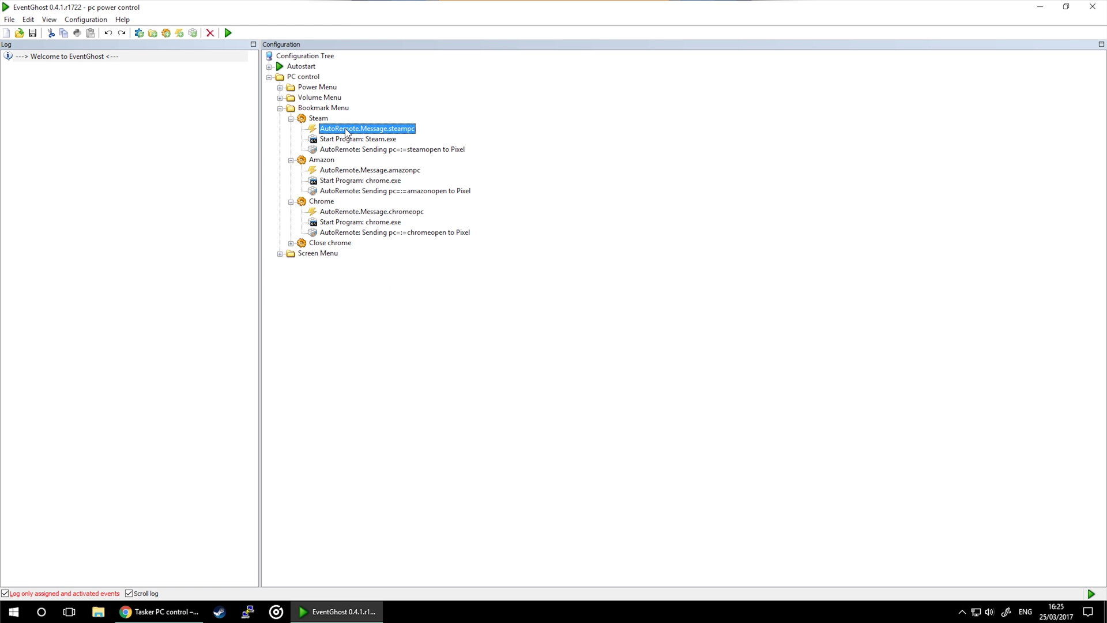
{"action": "left_click", "coordinate": [349, 172]}
{"action": "left_click", "coordinate": [346, 215]}
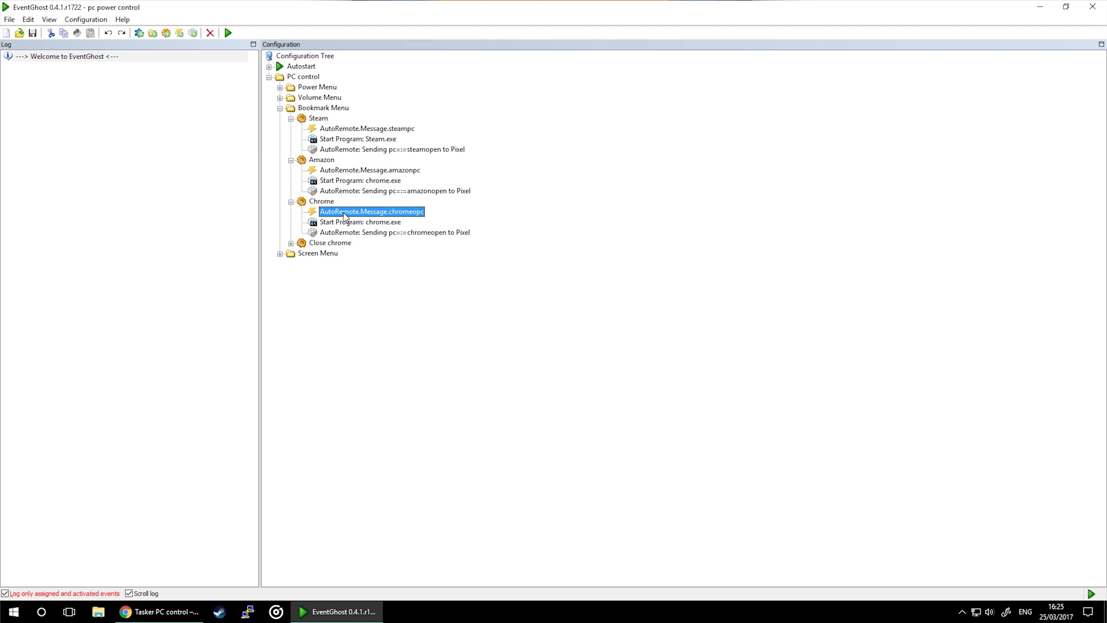
{"action": "left_click", "coordinate": [357, 140]}
{"action": "left_click", "coordinate": [360, 181]}
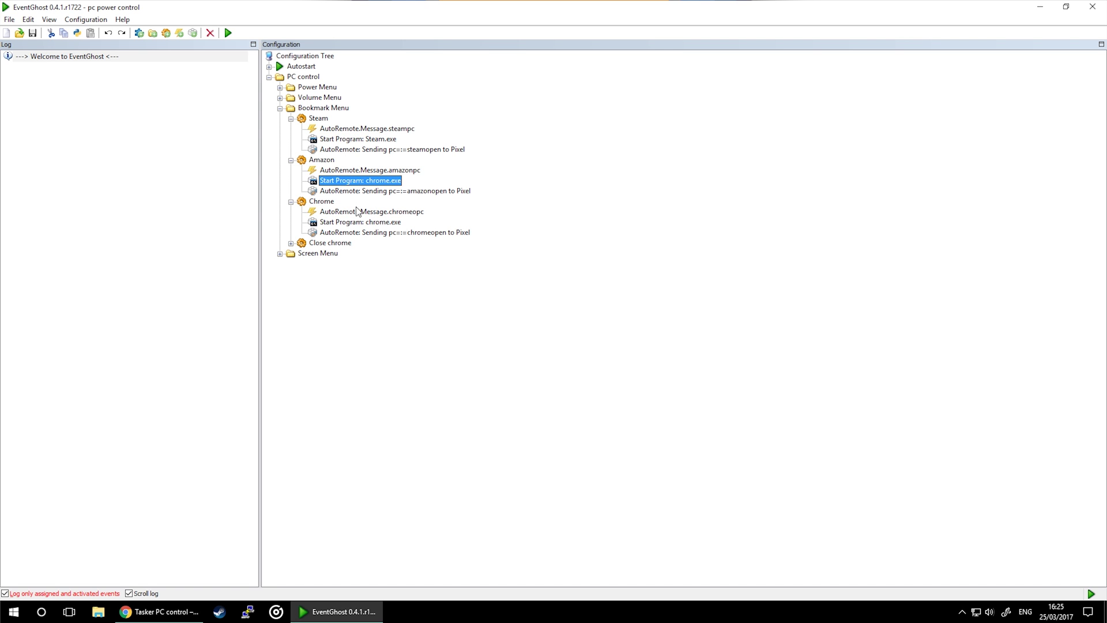
Review the executable path in the Steam macro's Start Program action and close its settings
{"action": "left_click", "coordinate": [350, 139]}
{"action": "double_click", "coordinate": [351, 140]}
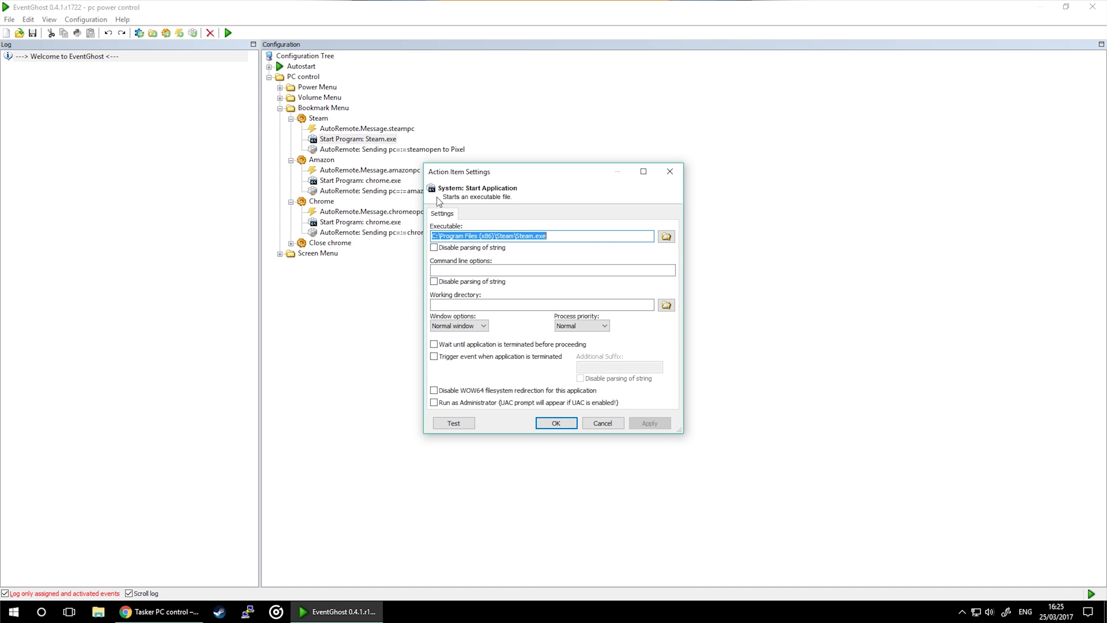
{"action": "left_click", "coordinate": [578, 238]}
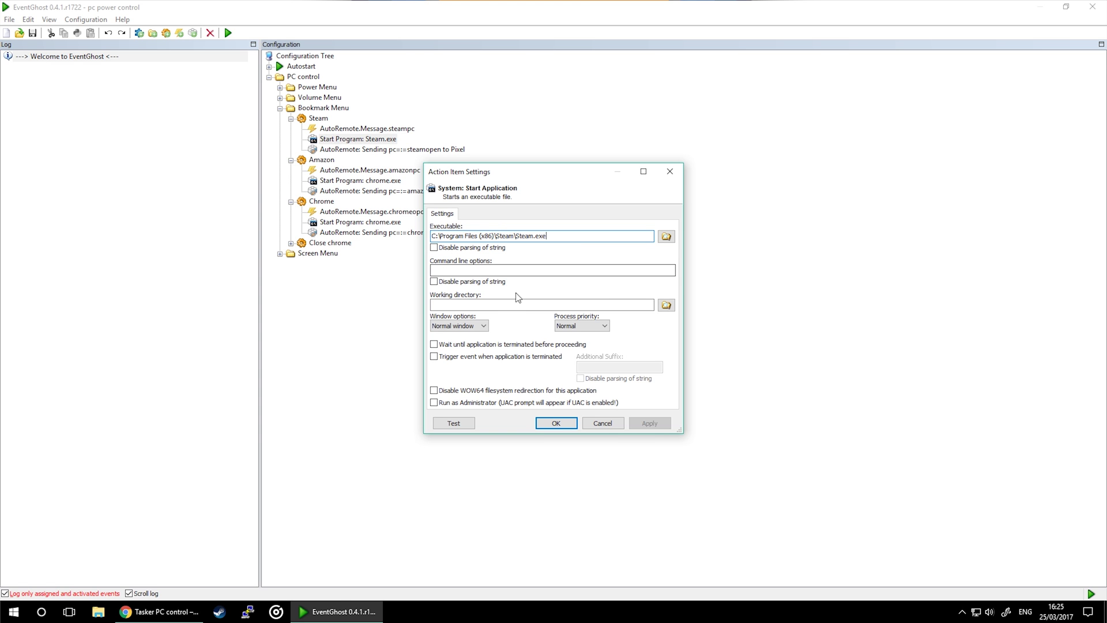
{"action": "left_click", "coordinate": [557, 423]}
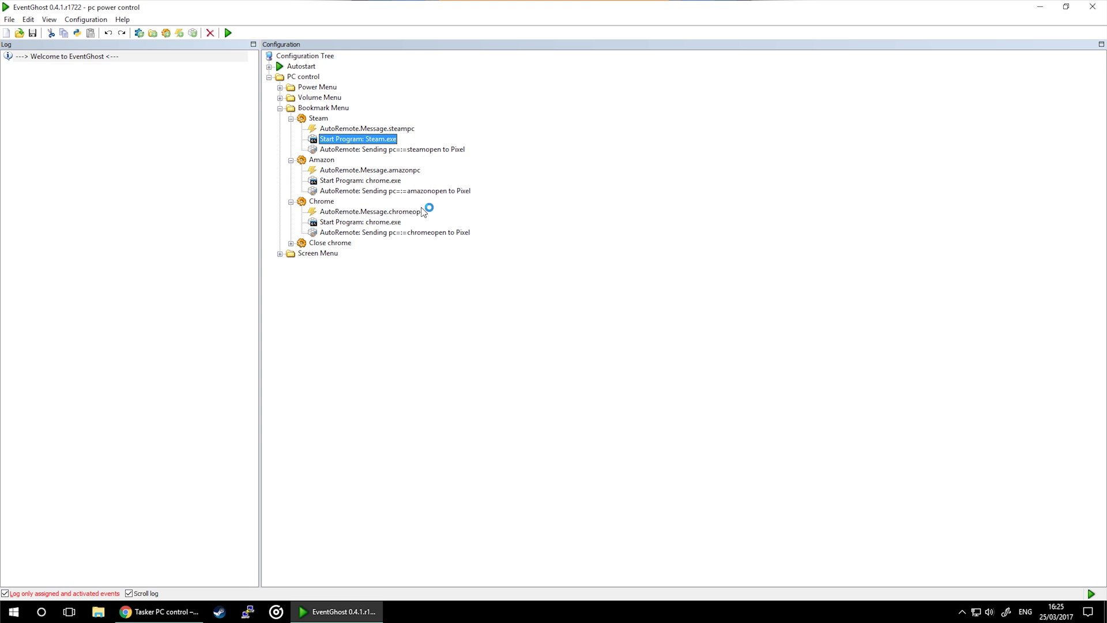
Review the web address in the command line options of the Amazon macro's Start Program action and close its settings
{"action": "double_click", "coordinate": [385, 181]}
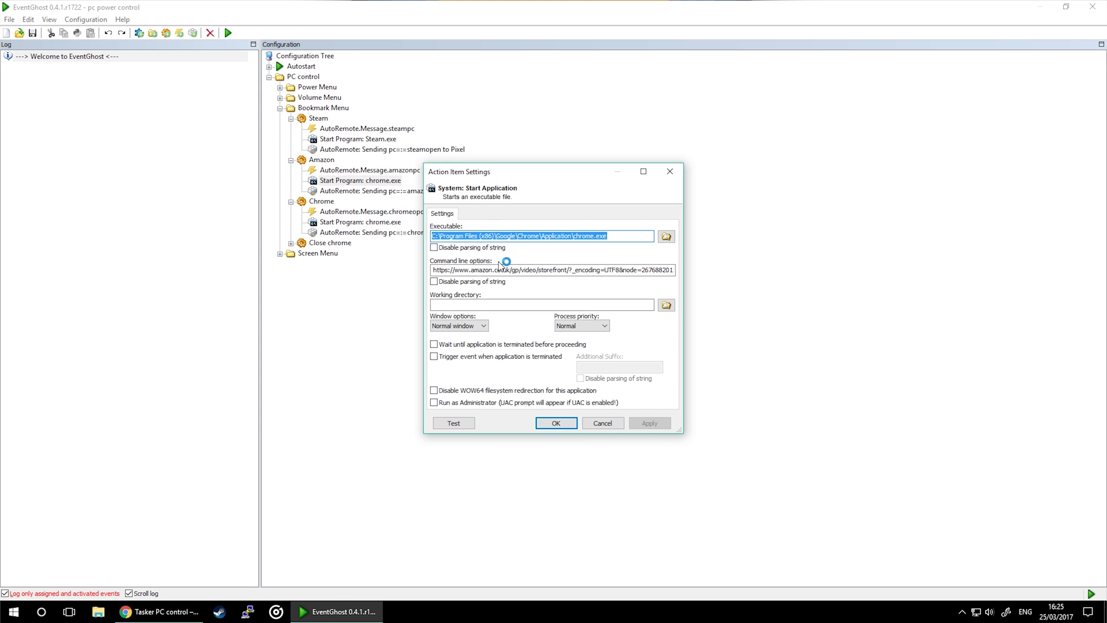
{"action": "left_click_drag", "start_coordinate": [489, 270], "coordinate": [550, 269]}
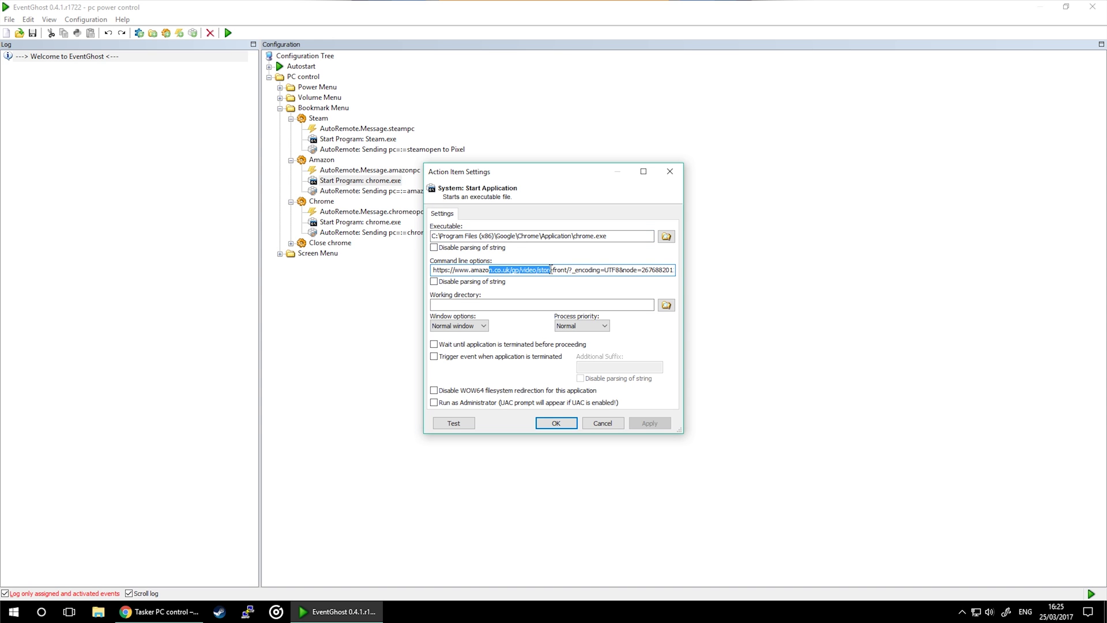
{"action": "left_click", "coordinate": [670, 172]}
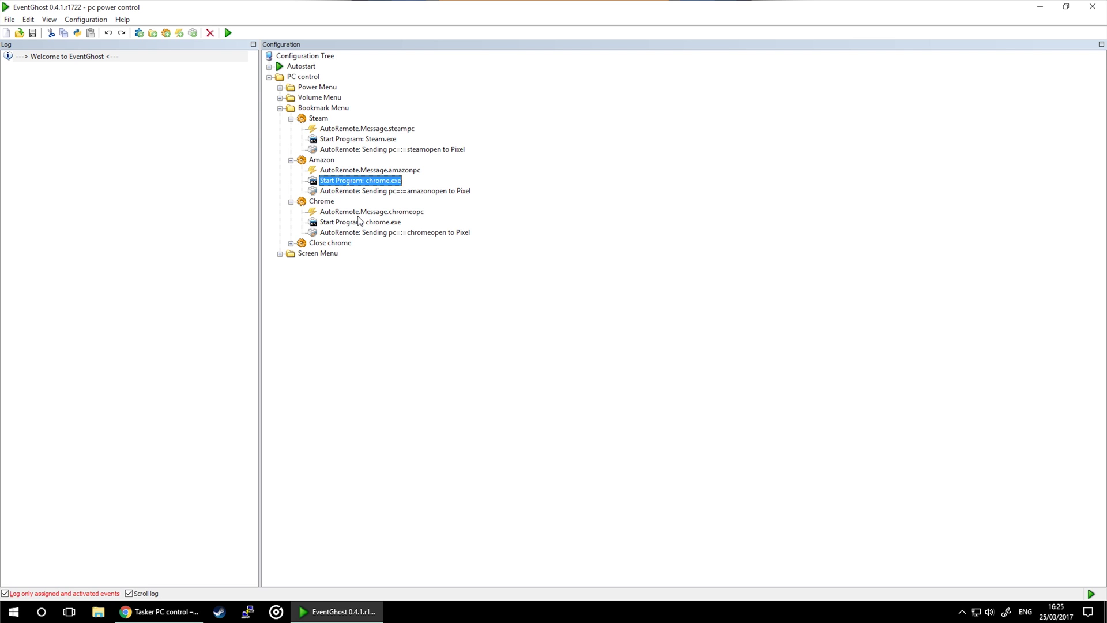
Review the executable path in the Chrome macro's Start Program action, close its settings and return to the Amazon macro's Start Program action
{"action": "double_click", "coordinate": [361, 225]}
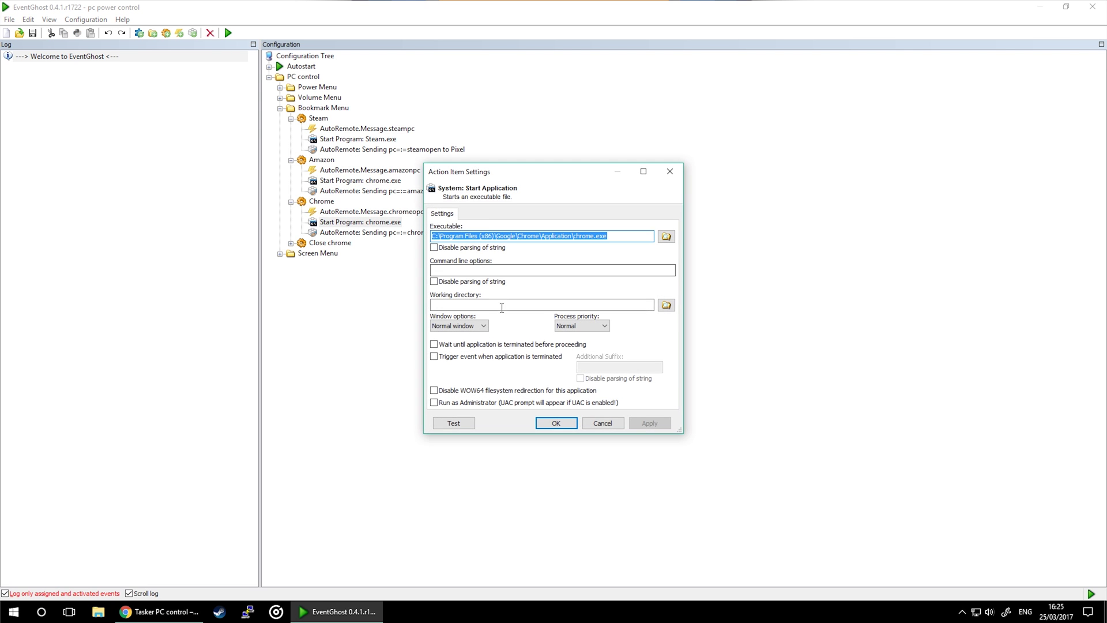
{"action": "left_click", "coordinate": [555, 423]}
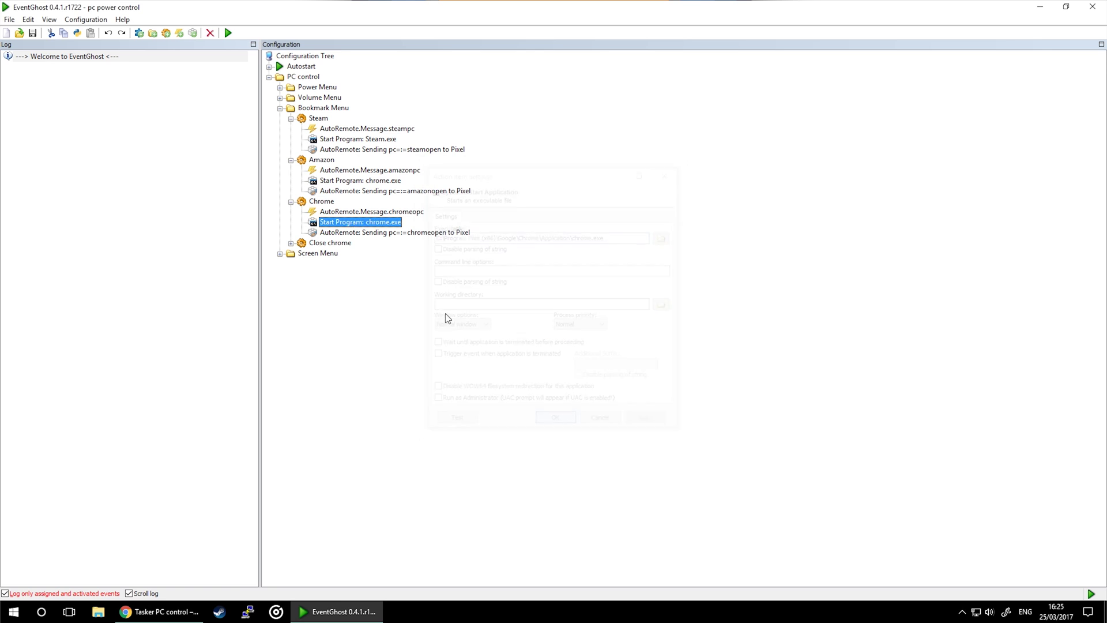
{"action": "left_click", "coordinate": [369, 181]}
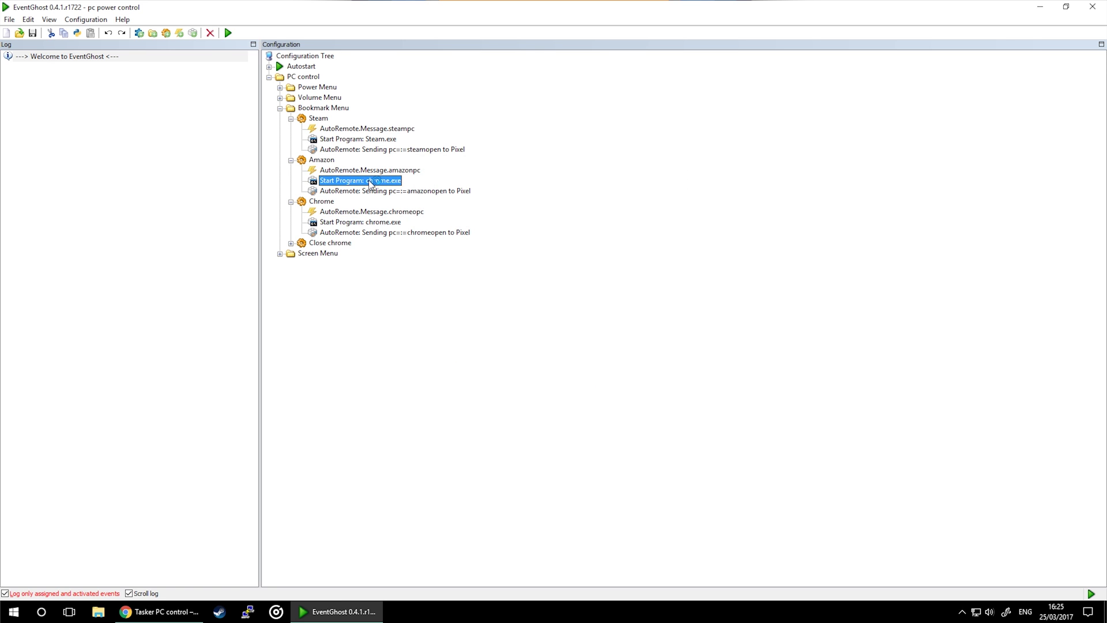
Expand the Autostart plugins, check the Keyboard plugin and browse the list of plugins that can be added without adding one
{"action": "left_click", "coordinate": [269, 66]}
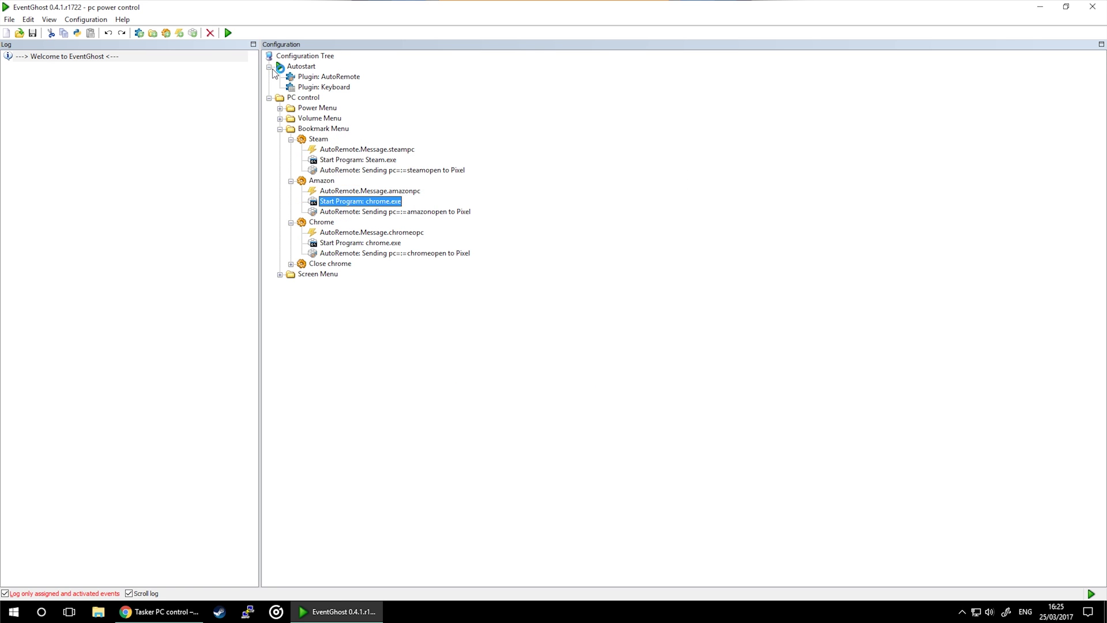
{"action": "left_click", "coordinate": [329, 87]}
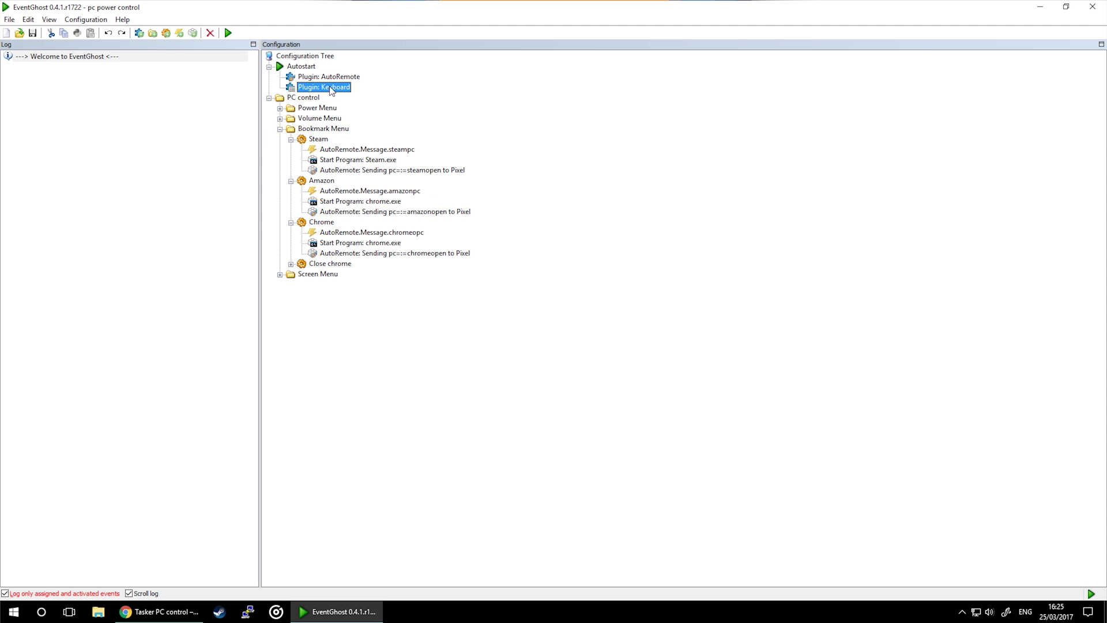
{"action": "left_click", "coordinate": [139, 33]}
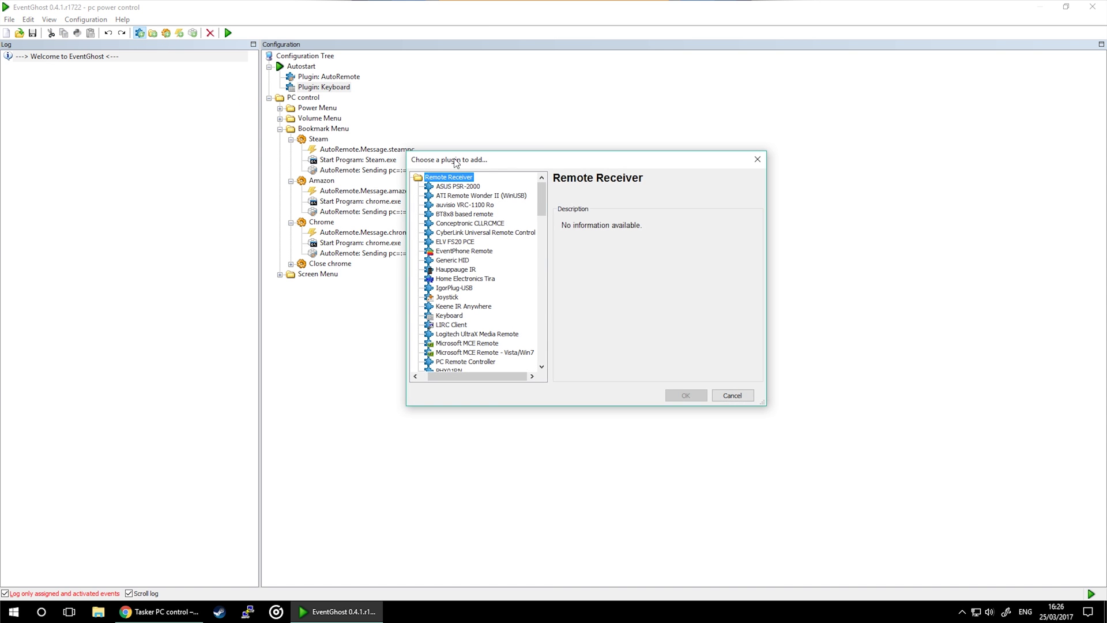
{"action": "scroll", "coordinate": [496, 254], "scroll_direction": "down", "scroll_amount": 3}
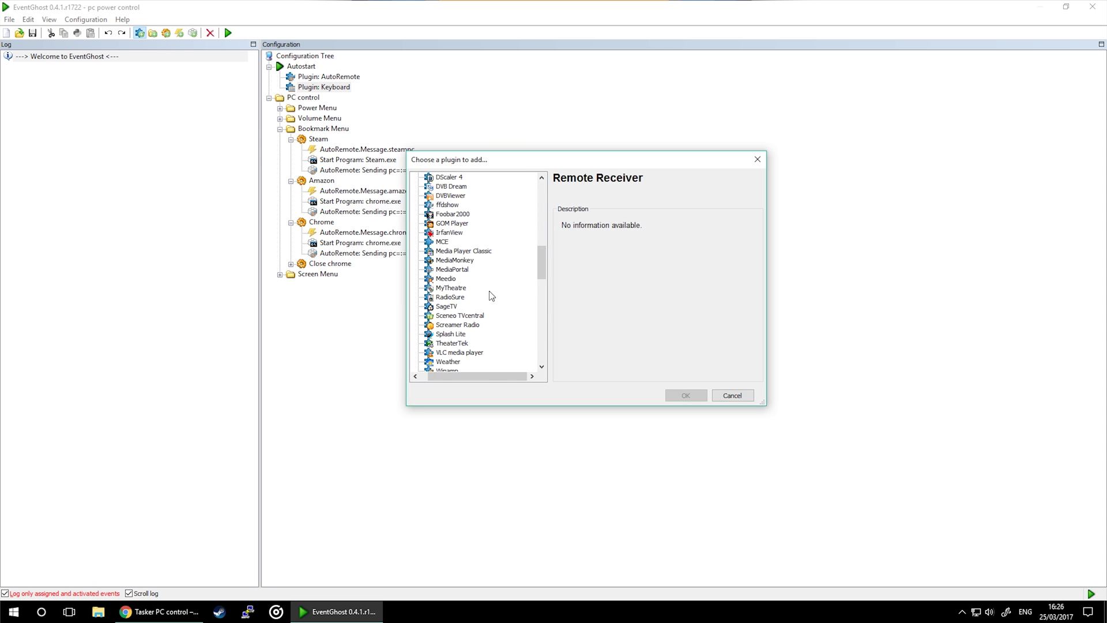
{"action": "left_click", "coordinate": [731, 395]}
Add a 3-second "Wait some time" action to the Amazon macro and place it between the Start Program and AutoRemote actions
{"action": "left_click", "coordinate": [365, 213]}
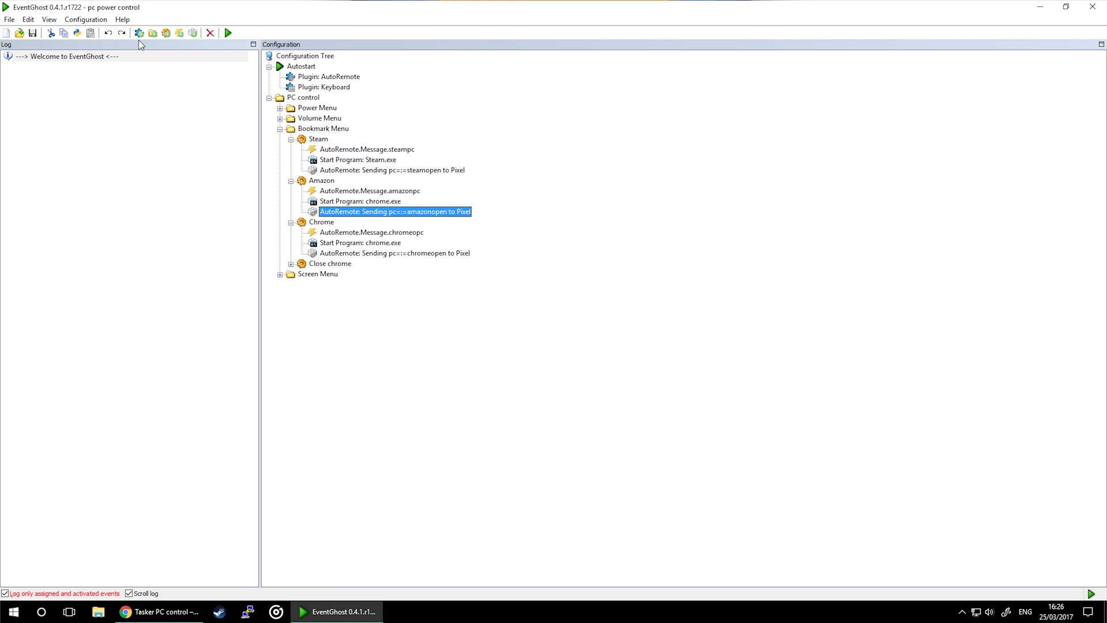
{"action": "left_click", "coordinate": [194, 33]}
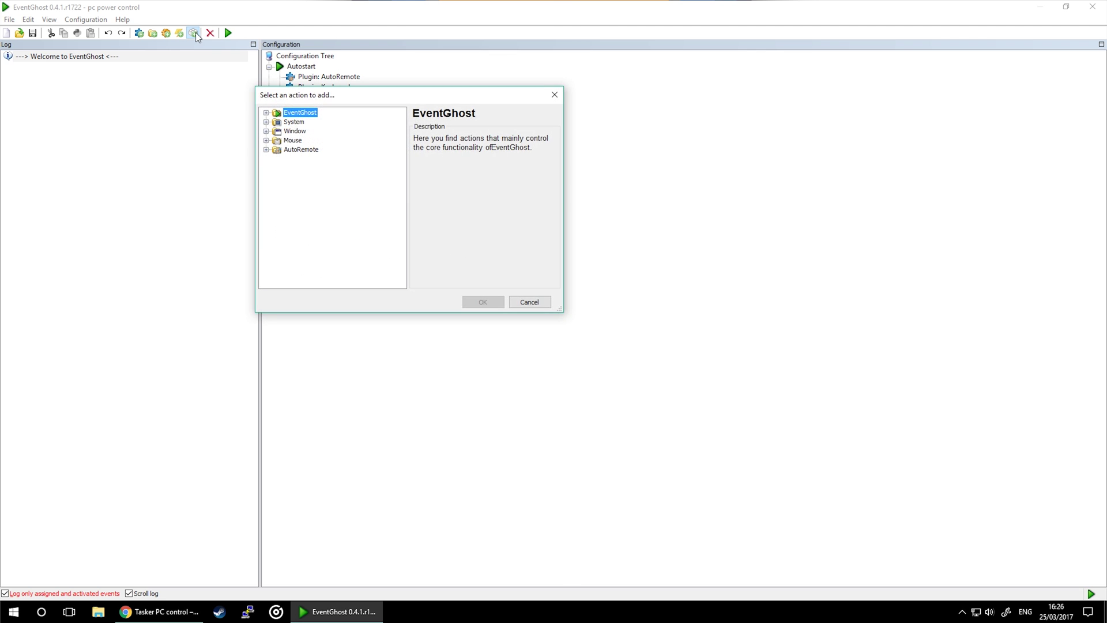
{"action": "left_click", "coordinate": [266, 113]}
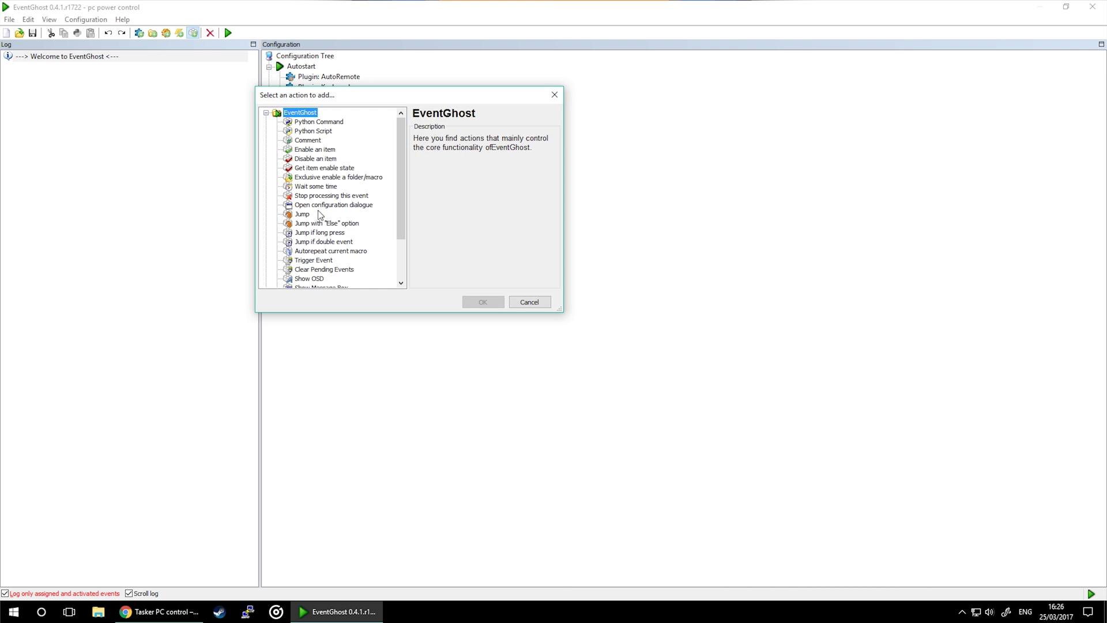
{"action": "scroll", "coordinate": [316, 233], "scroll_direction": "down", "scroll_amount": 2}
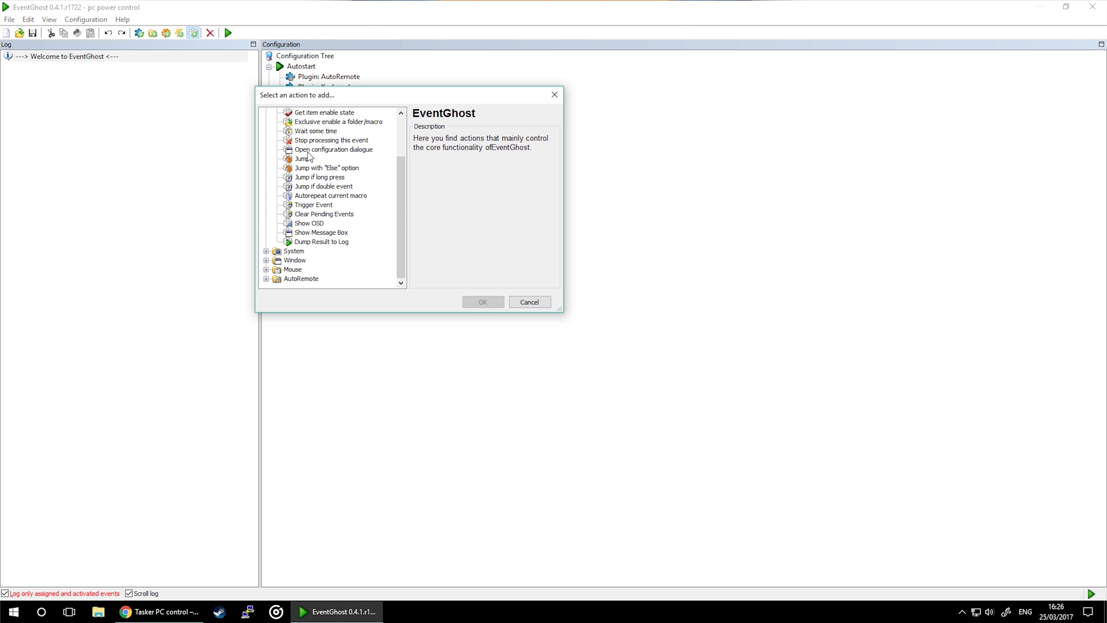
{"action": "left_click", "coordinate": [314, 131]}
{"action": "left_click", "coordinate": [483, 301]}
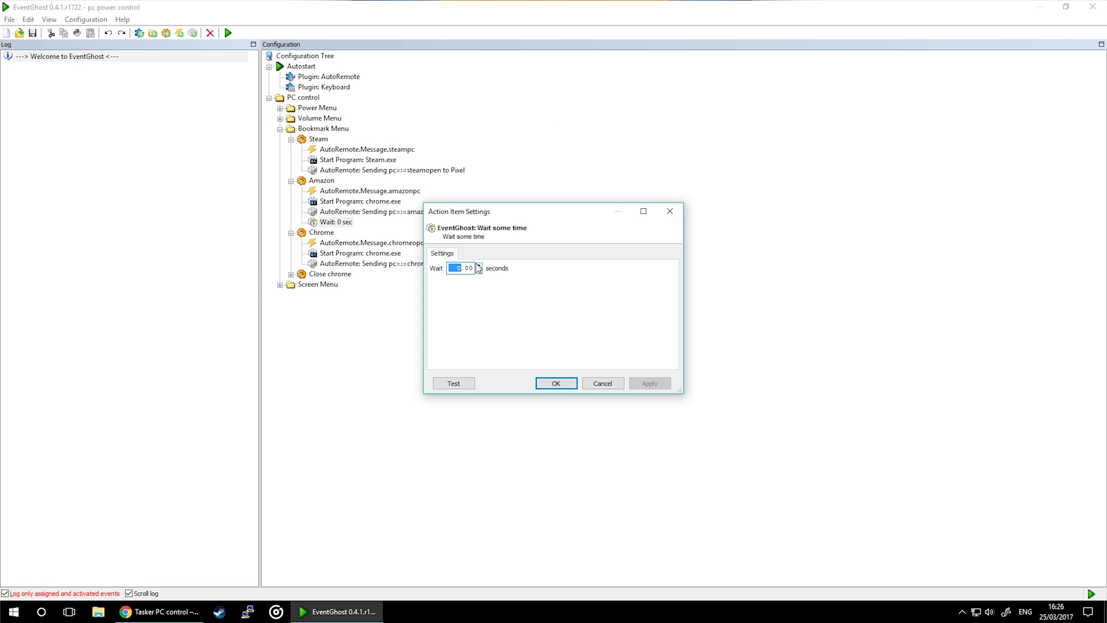
{"action": "type", "text": "3"}
{"action": "left_click", "coordinate": [557, 383]}
{"action": "left_click_drag", "start_coordinate": [341, 224], "coordinate": [336, 212]}
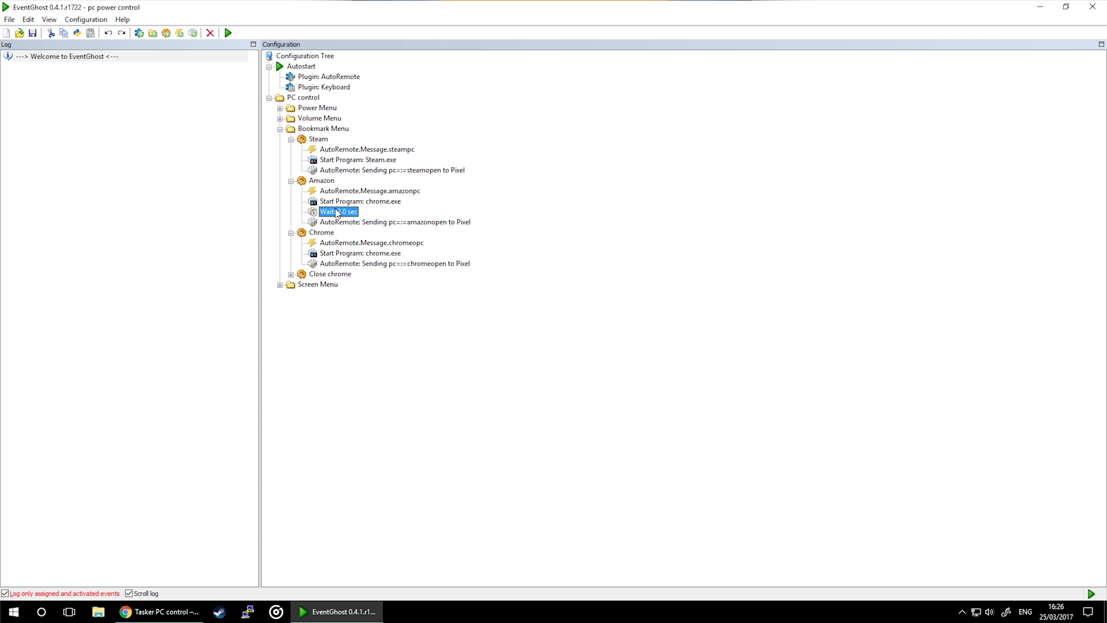
Add an Emulate Keystrokes action that sends {F11} to the Amazon macro, between the Wait and AutoRemote actions
{"action": "left_click", "coordinate": [194, 33]}
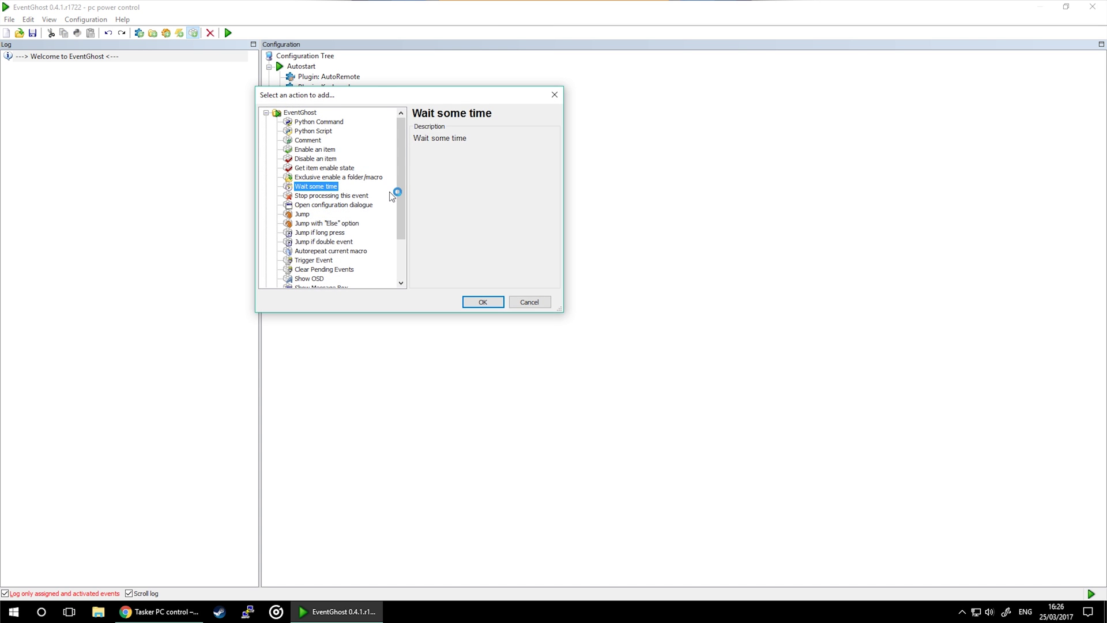
{"action": "left_click", "coordinate": [265, 112]}
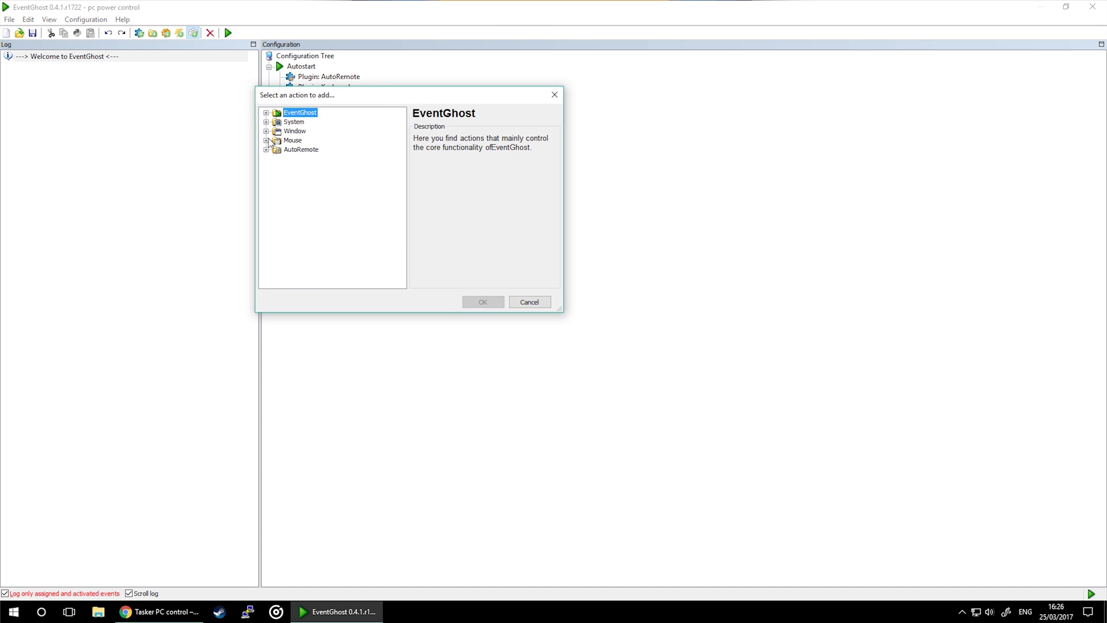
{"action": "left_click", "coordinate": [266, 123]}
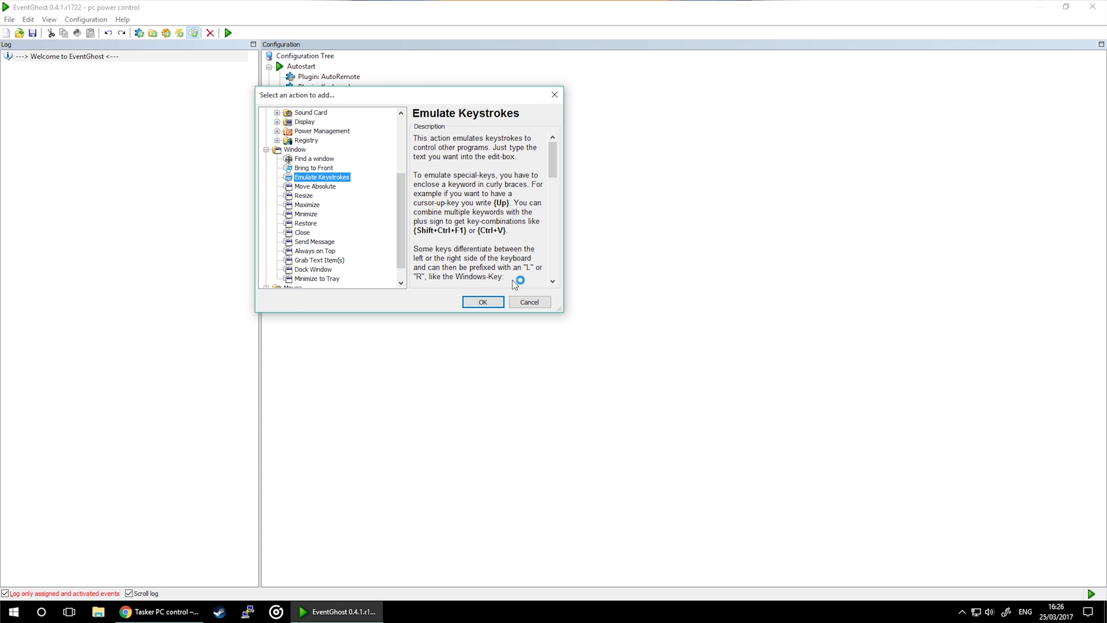
{"action": "left_click", "coordinate": [477, 302]}
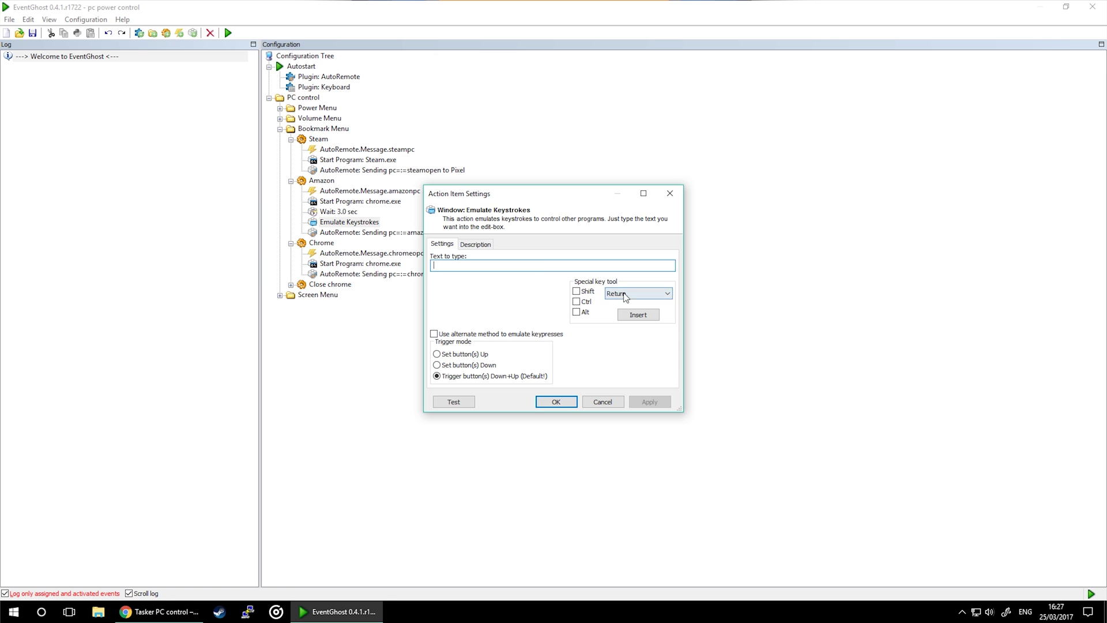
{"action": "left_click", "coordinate": [638, 292]}
{"action": "scroll", "coordinate": [637, 375], "scroll_direction": "down", "scroll_amount": 10}
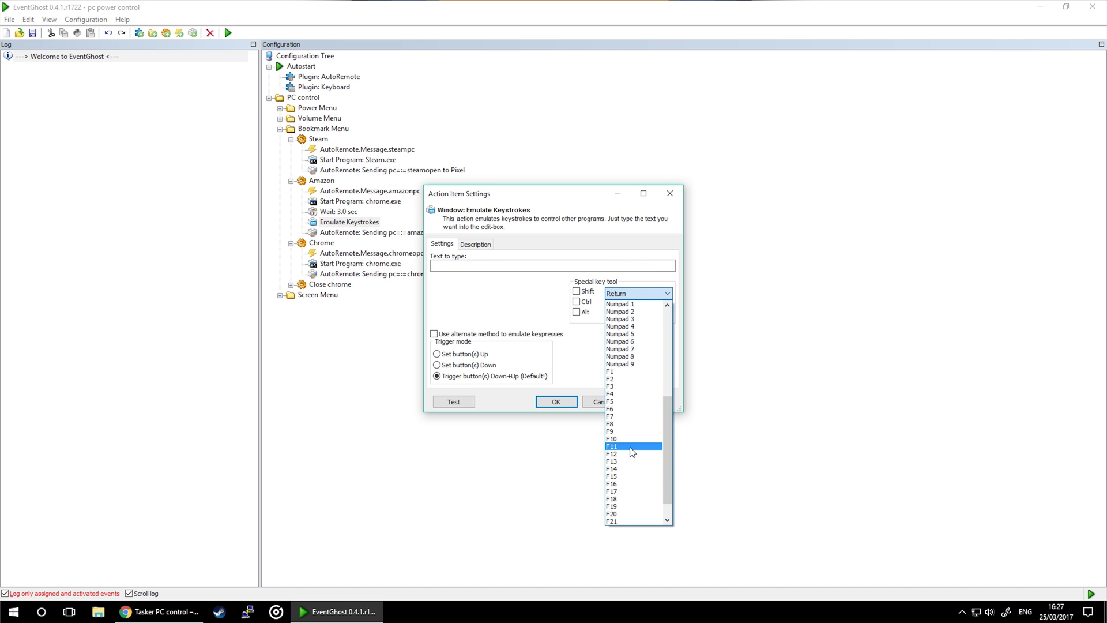
{"action": "left_click", "coordinate": [637, 447]}
{"action": "left_click", "coordinate": [629, 318]}
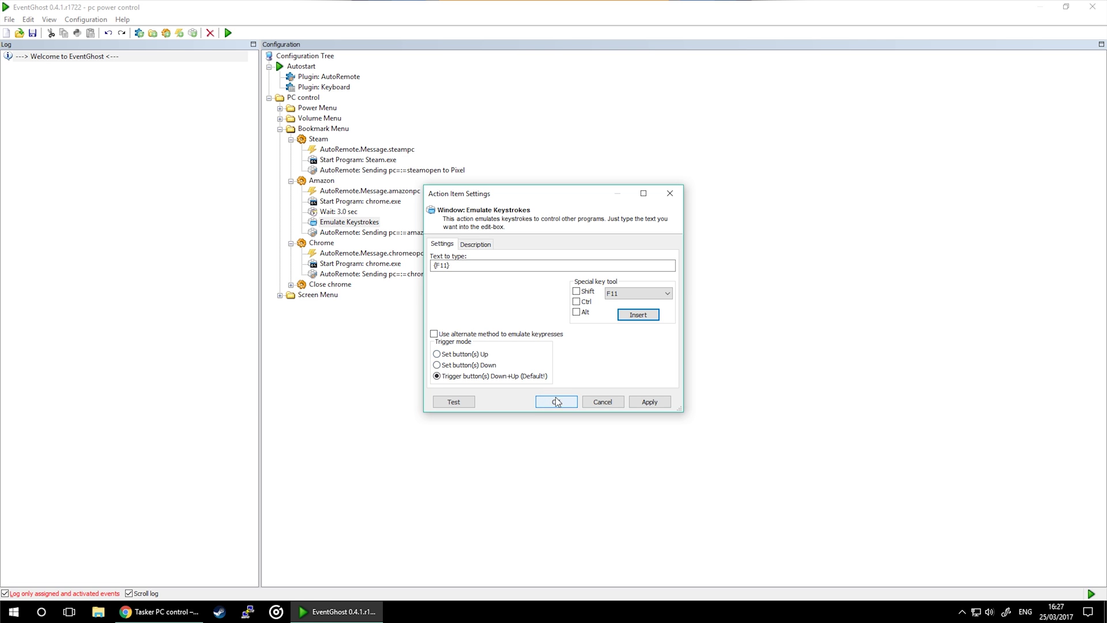
{"action": "left_click", "coordinate": [568, 404]}
{"action": "left_click_drag", "start_coordinate": [369, 224], "coordinate": [367, 232]}
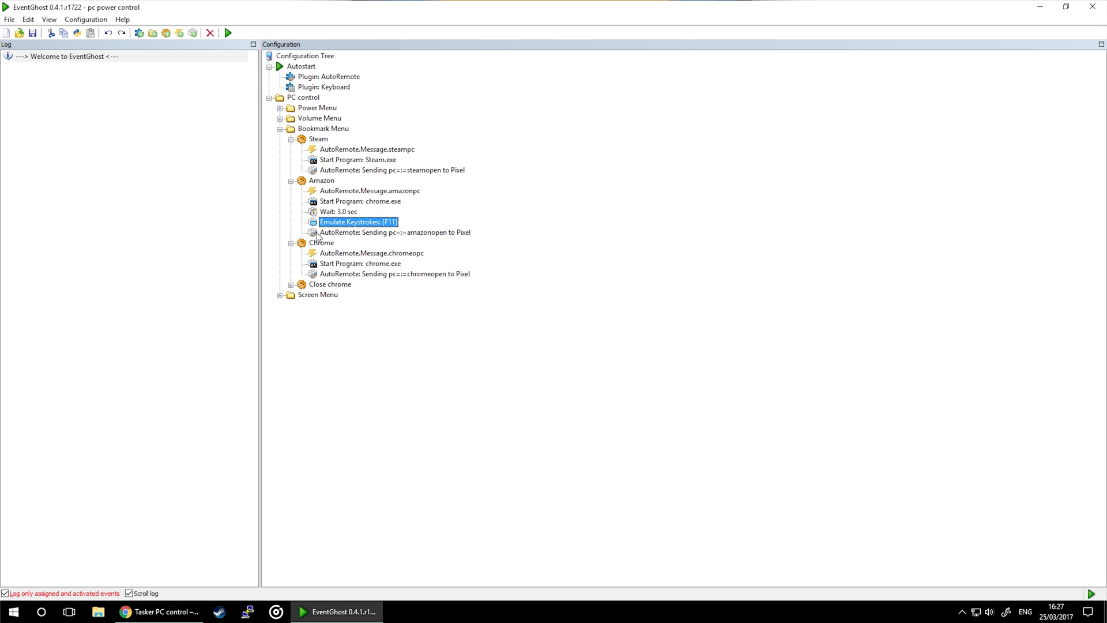
Expand the Close chrome macro and examine its trigger event, the program set in Find Window, and its Close and AutoRemote actions
{"action": "left_click", "coordinate": [291, 285]}
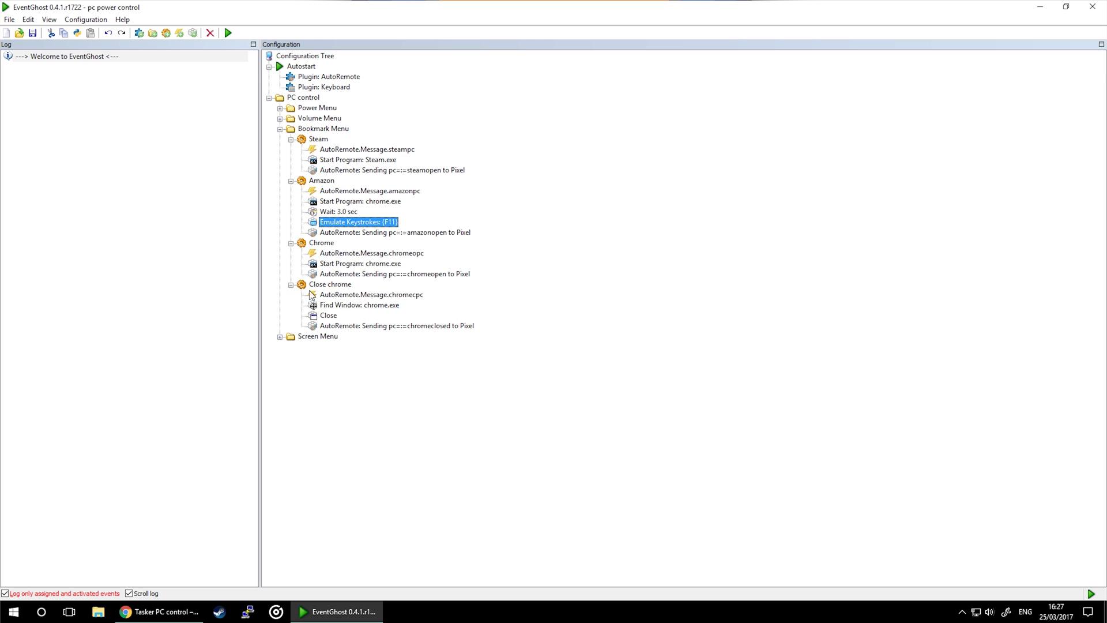
{"action": "left_click", "coordinate": [353, 297]}
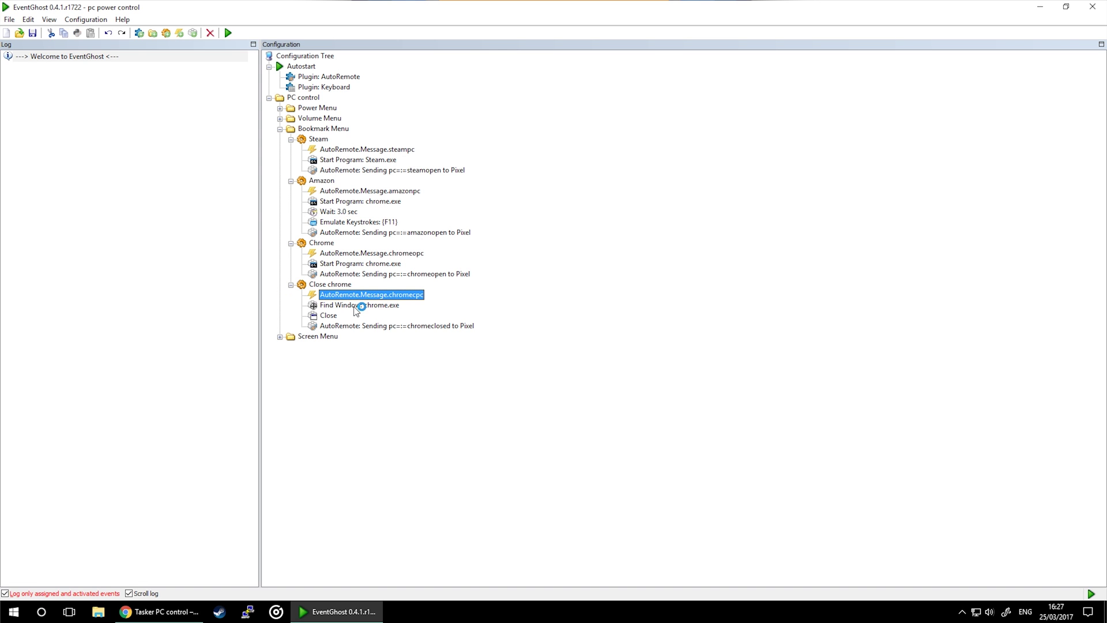
{"action": "double_click", "coordinate": [354, 305]}
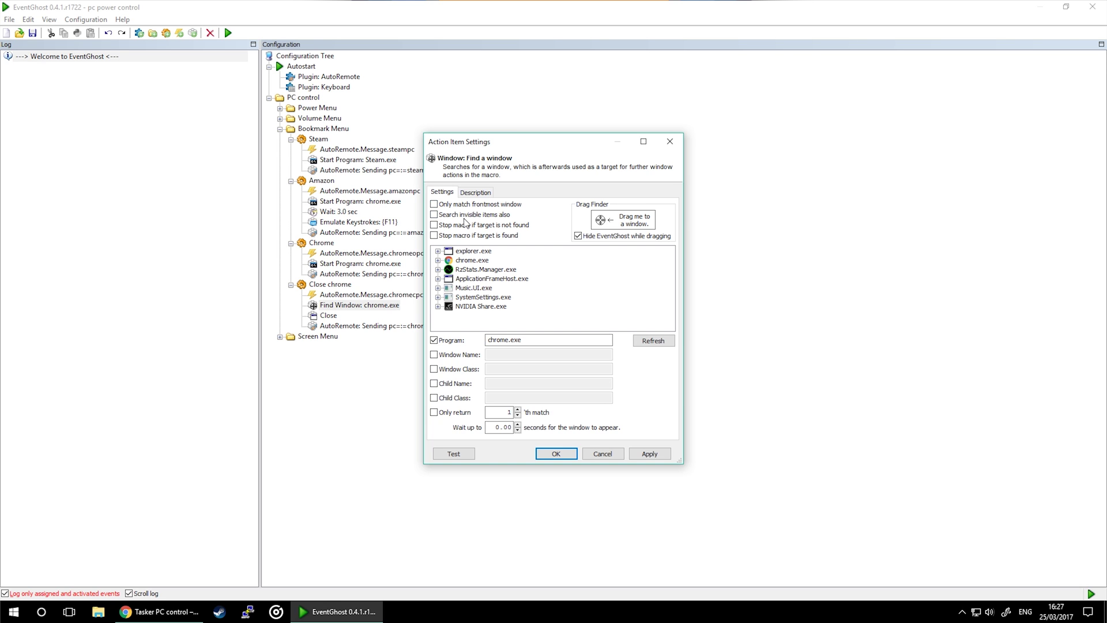
{"action": "left_click_drag", "start_coordinate": [526, 339], "coordinate": [483, 339]}
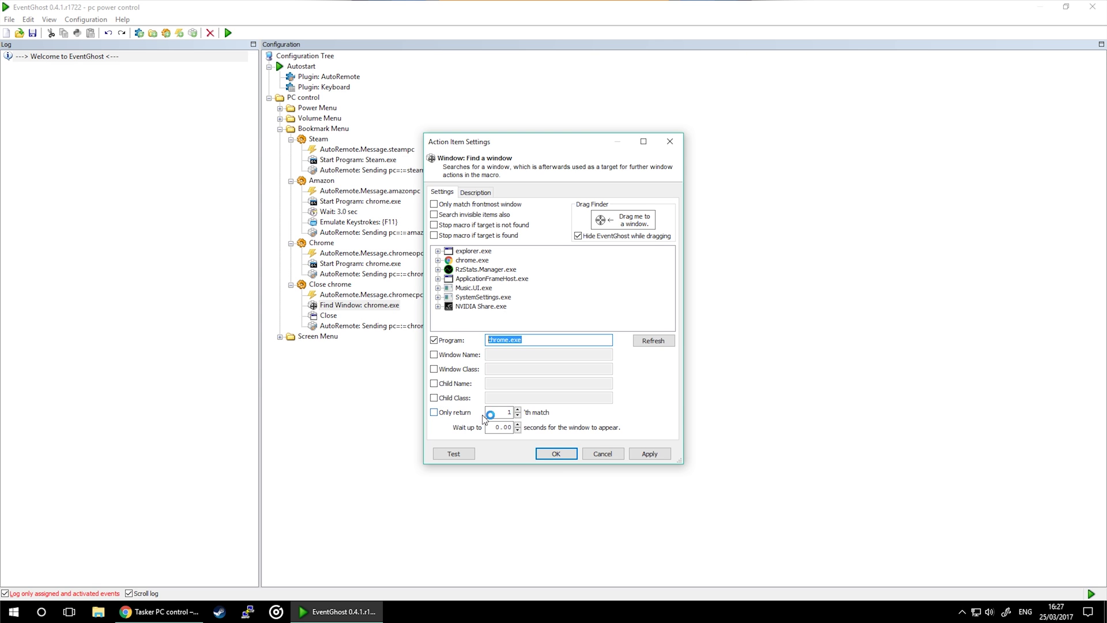
{"action": "left_click", "coordinate": [557, 453]}
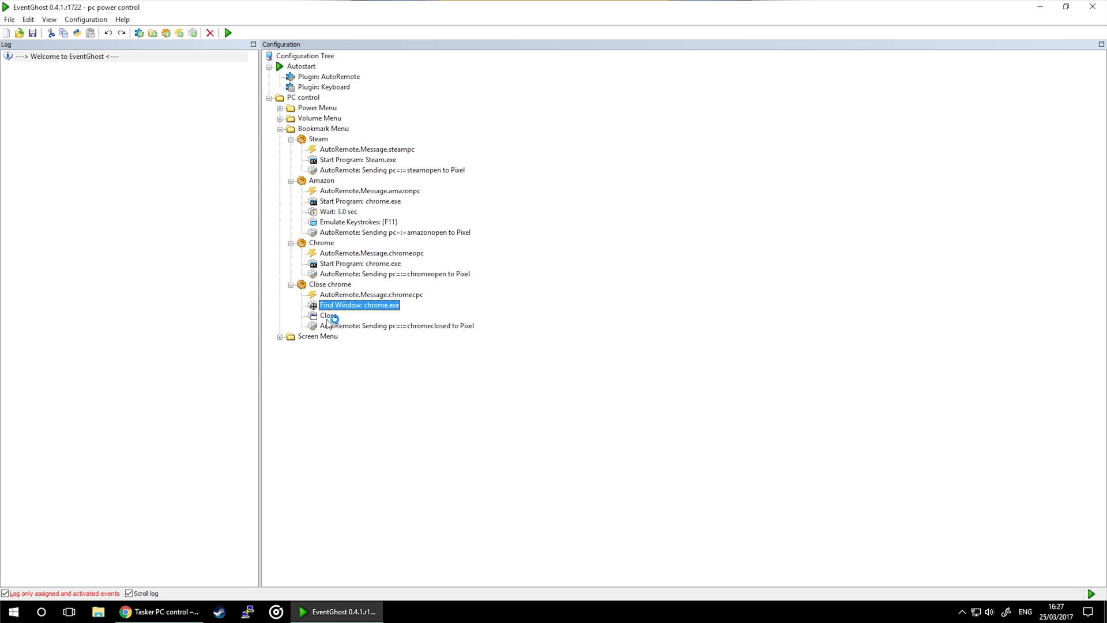
{"action": "left_click", "coordinate": [564, 387]}
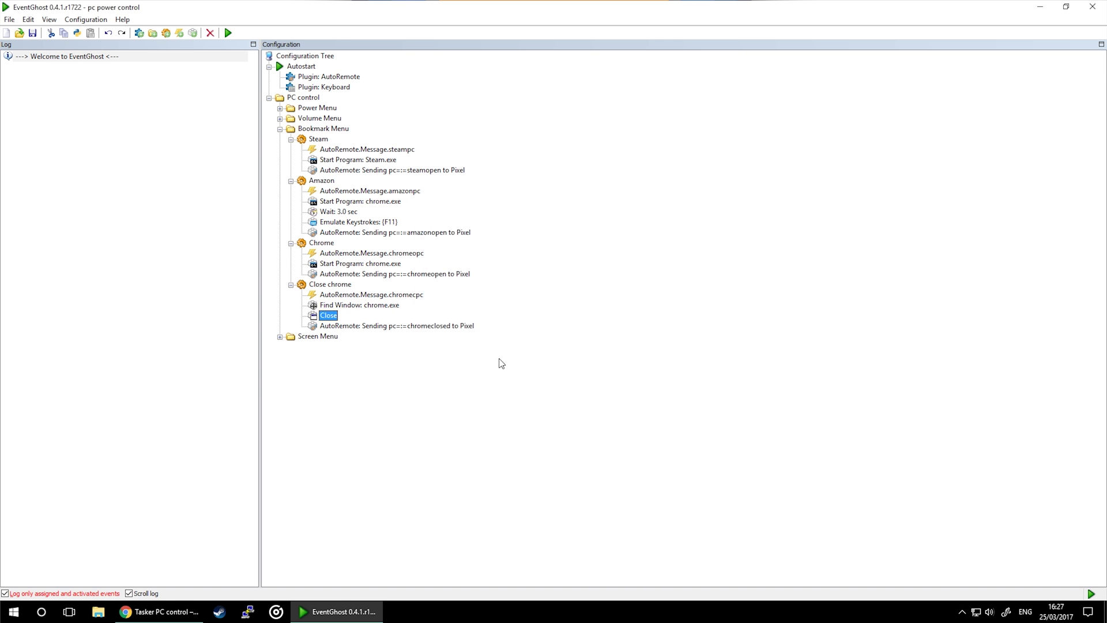
{"action": "left_click", "coordinate": [348, 330]}
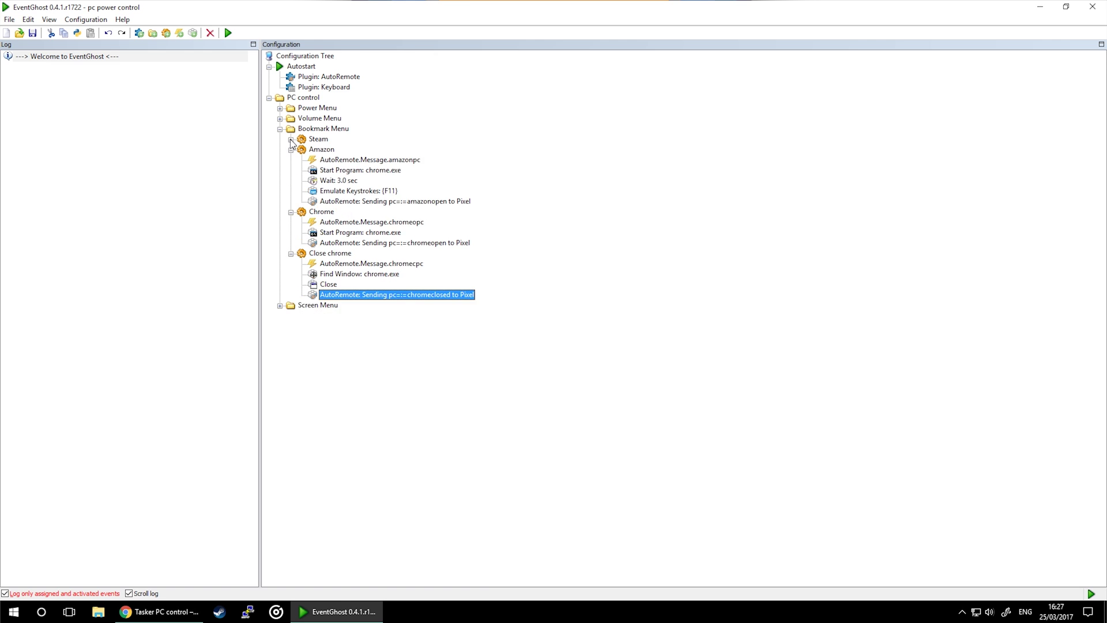
Collapse the Amazon, Chrome and Close chrome macros in the Bookmark Menu
{"action": "left_click", "coordinate": [291, 149]}
{"action": "left_click", "coordinate": [291, 160]}
{"action": "left_click", "coordinate": [290, 170]}
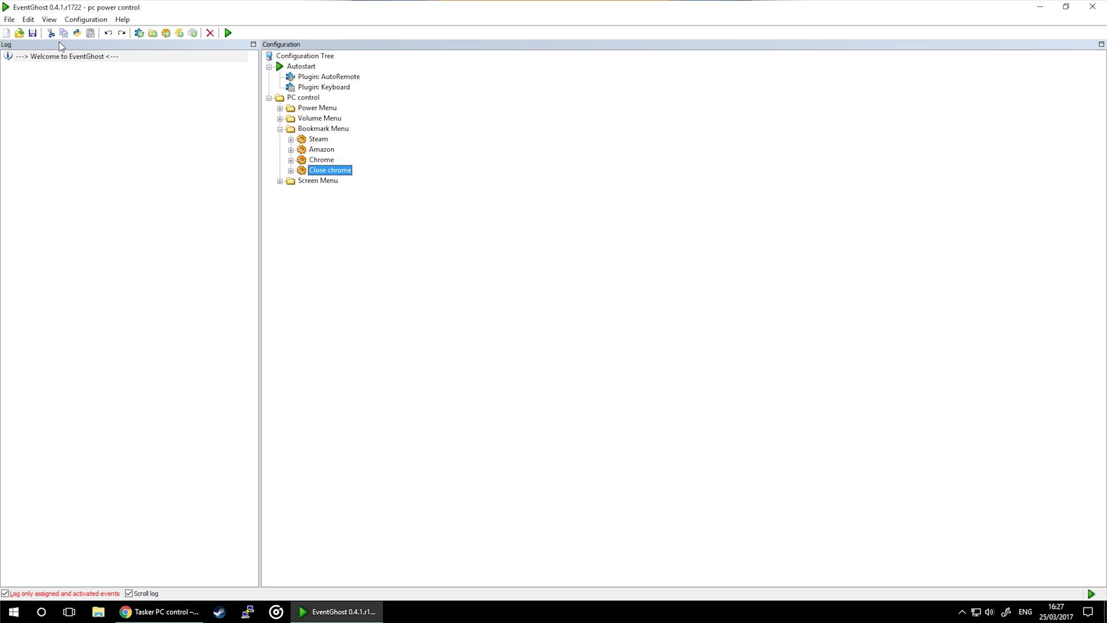
Expand the Screen Menu with its Display 1, 5, 30 and 120 min macros and examine their trigger events
{"action": "left_click", "coordinate": [280, 181]}
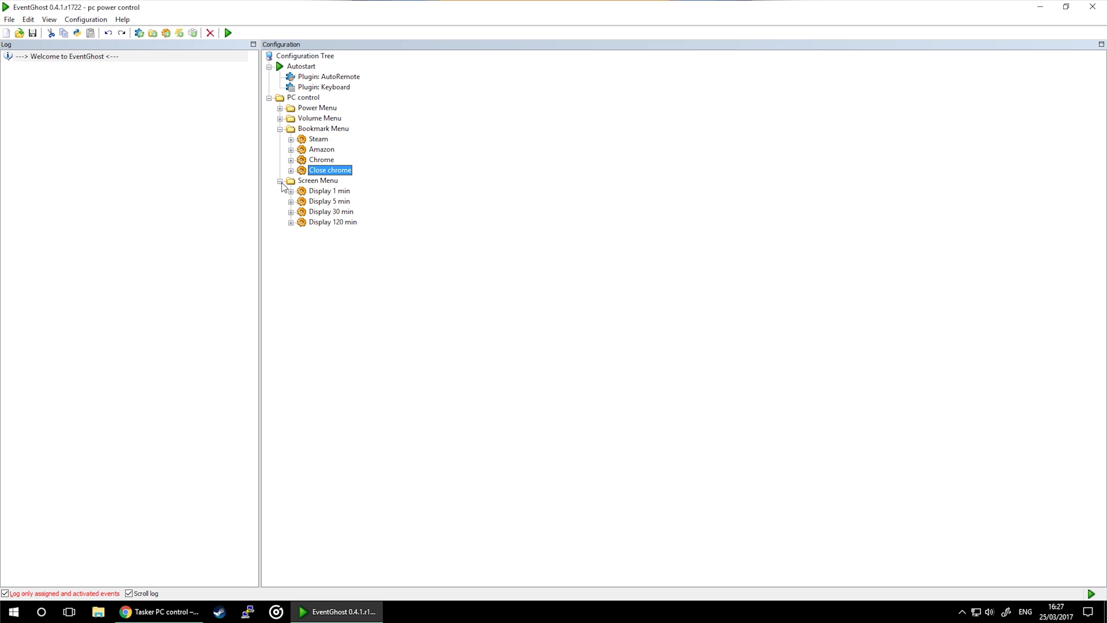
{"action": "left_click", "coordinate": [290, 191]}
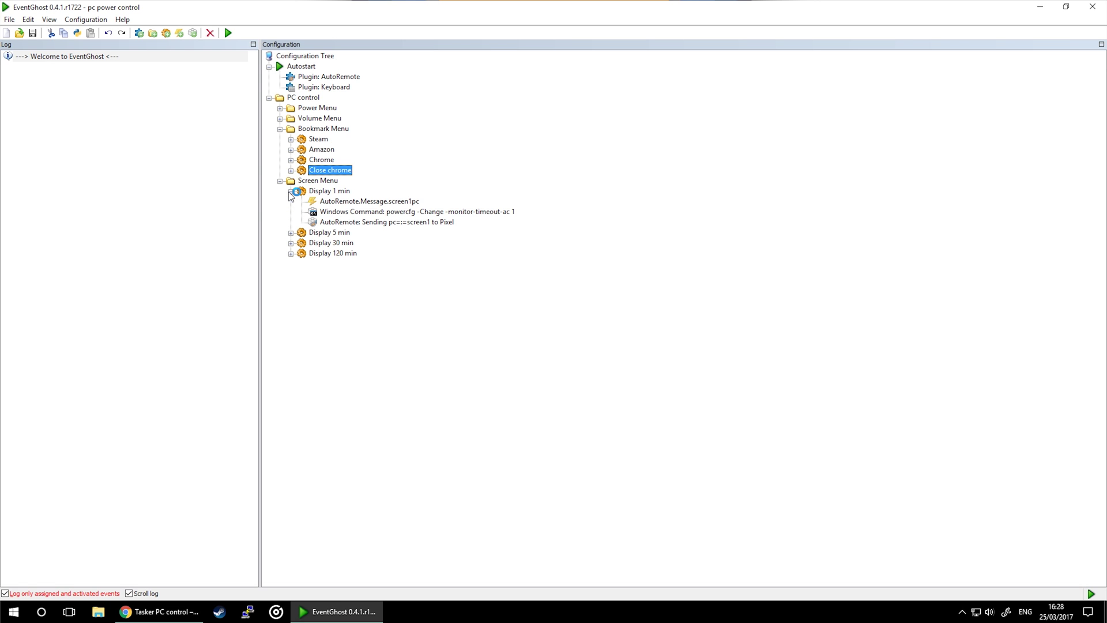
{"action": "left_click", "coordinate": [369, 201]}
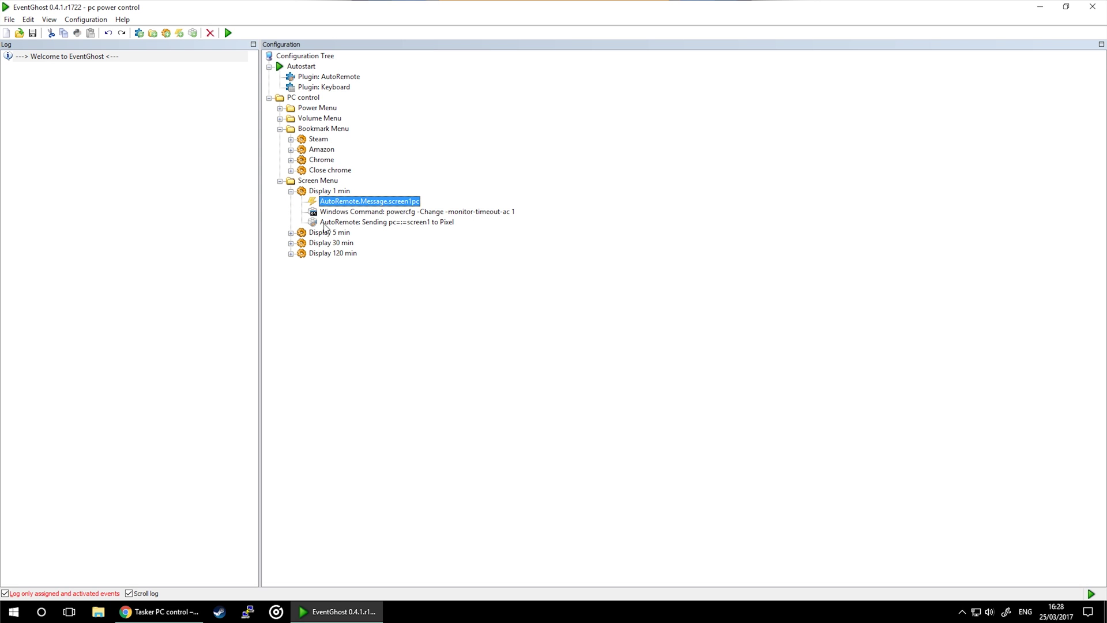
{"action": "left_click", "coordinate": [290, 233]}
{"action": "left_click", "coordinate": [290, 274]}
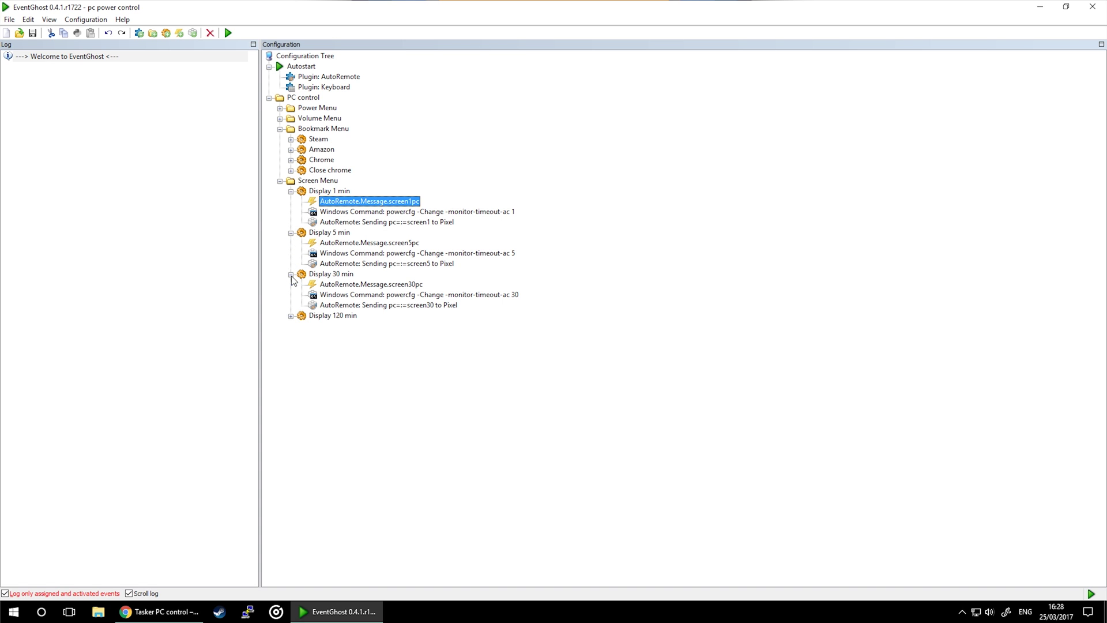
{"action": "left_click", "coordinate": [291, 316]}
{"action": "left_click", "coordinate": [411, 247]}
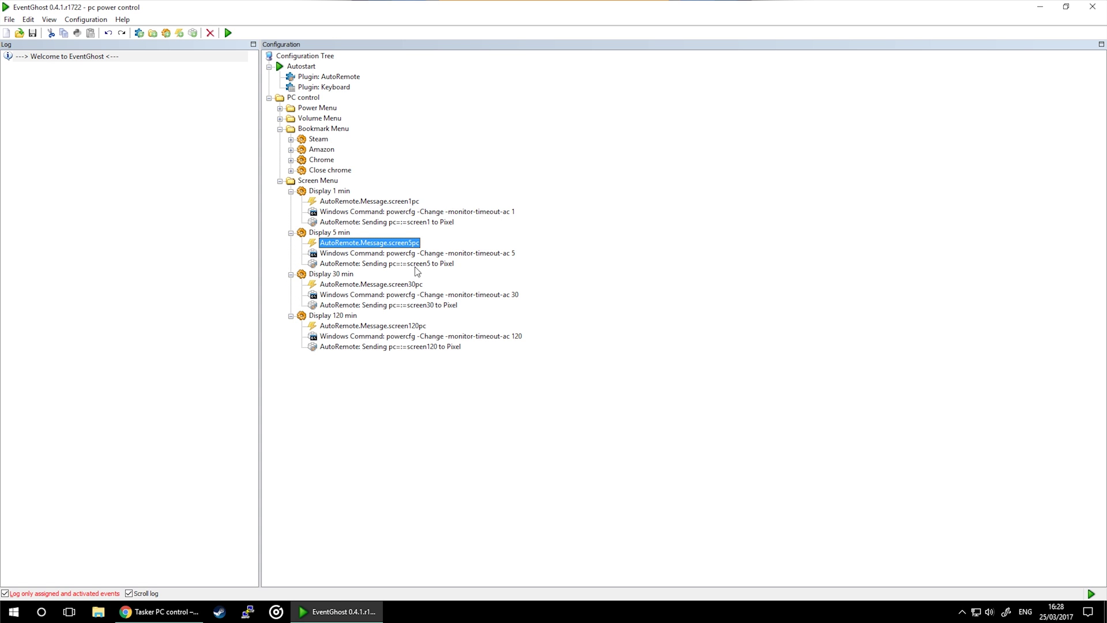
{"action": "left_click", "coordinate": [415, 284]}
{"action": "left_click", "coordinate": [421, 327]}
Review the powercfg command line in the Display 1 min macro's Windows Command action and close its settings
{"action": "double_click", "coordinate": [391, 211]}
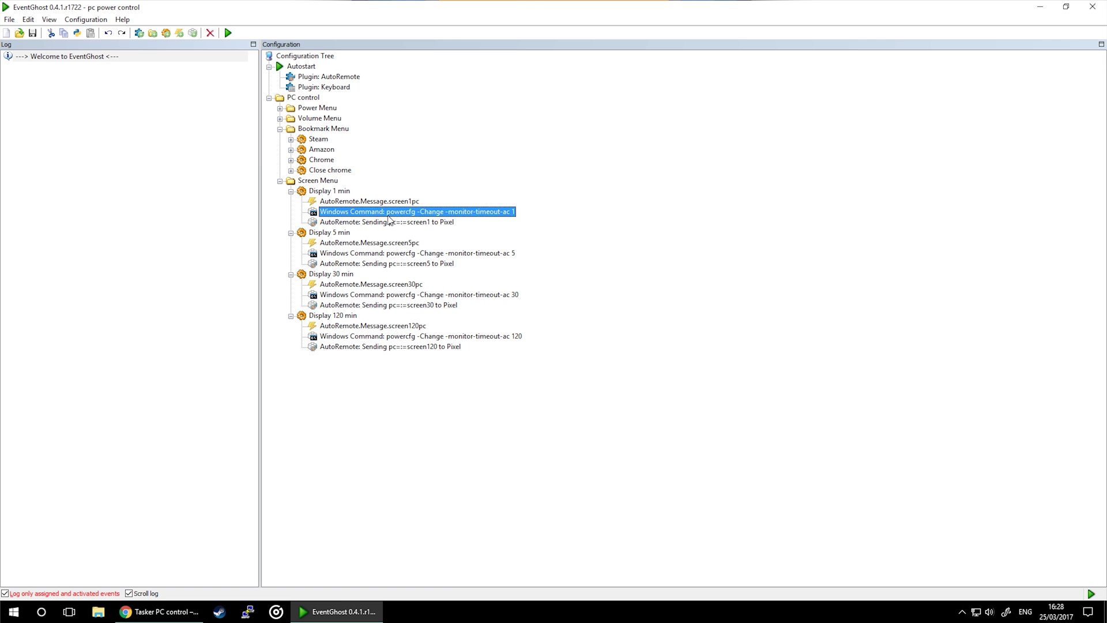
{"action": "left_click_drag", "start_coordinate": [562, 273], "coordinate": [443, 269]}
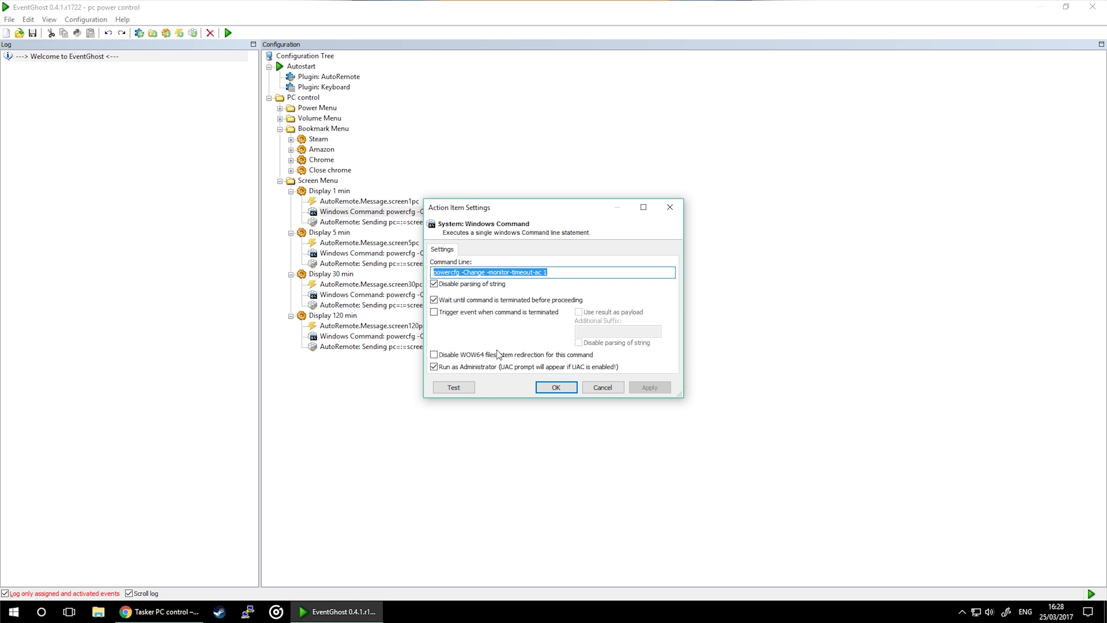
{"action": "left_click", "coordinate": [557, 388]}
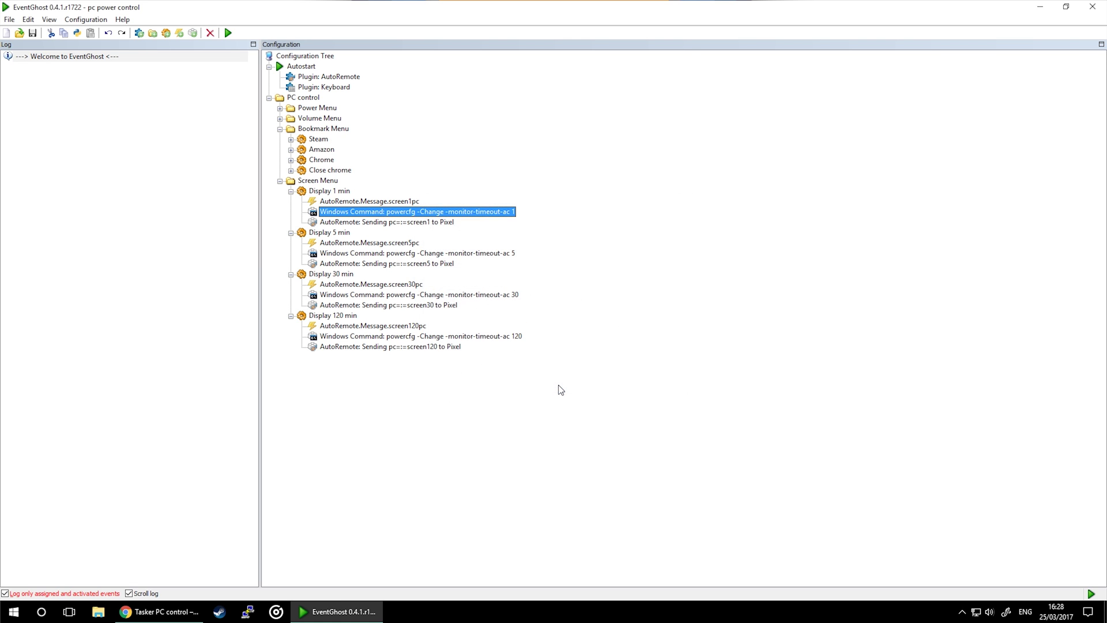
Examine the Windows Command actions of the Display 5, 30 and 120 min macros and the AutoRemote reply actions of all four display macros
{"action": "left_click", "coordinate": [472, 255]}
{"action": "left_click", "coordinate": [474, 296]}
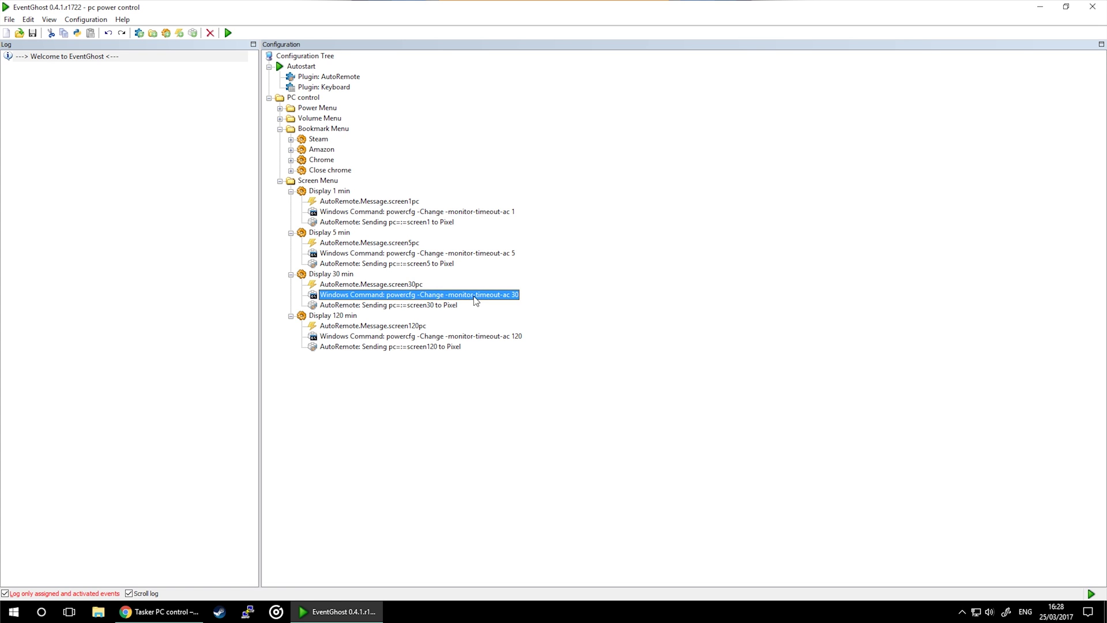
{"action": "left_click", "coordinate": [479, 337]}
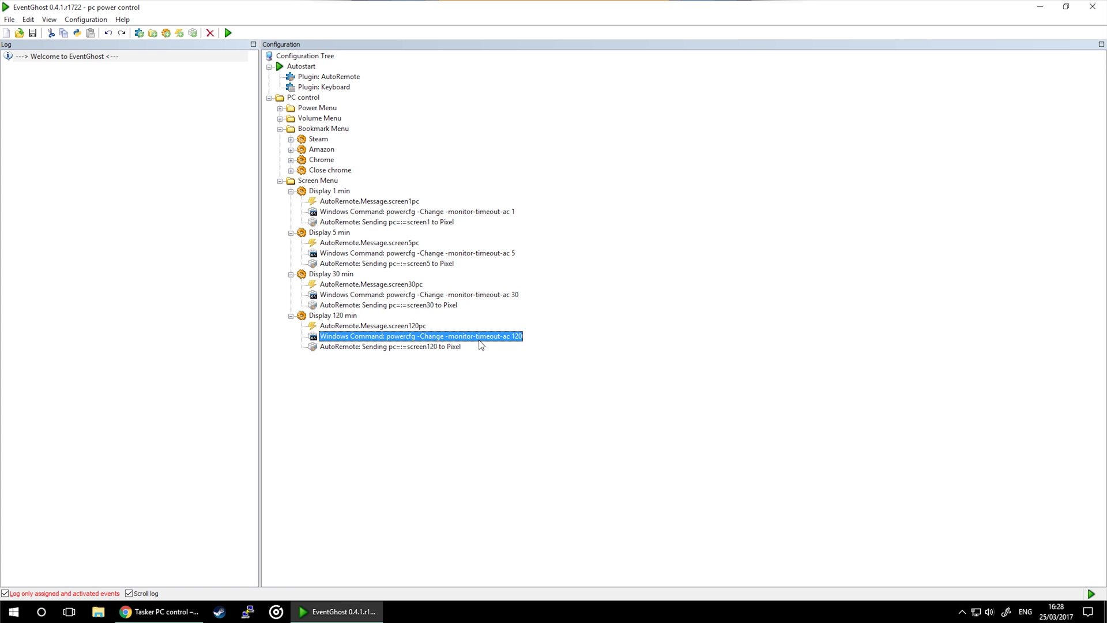
{"action": "left_click", "coordinate": [423, 348]}
{"action": "left_click", "coordinate": [410, 305]}
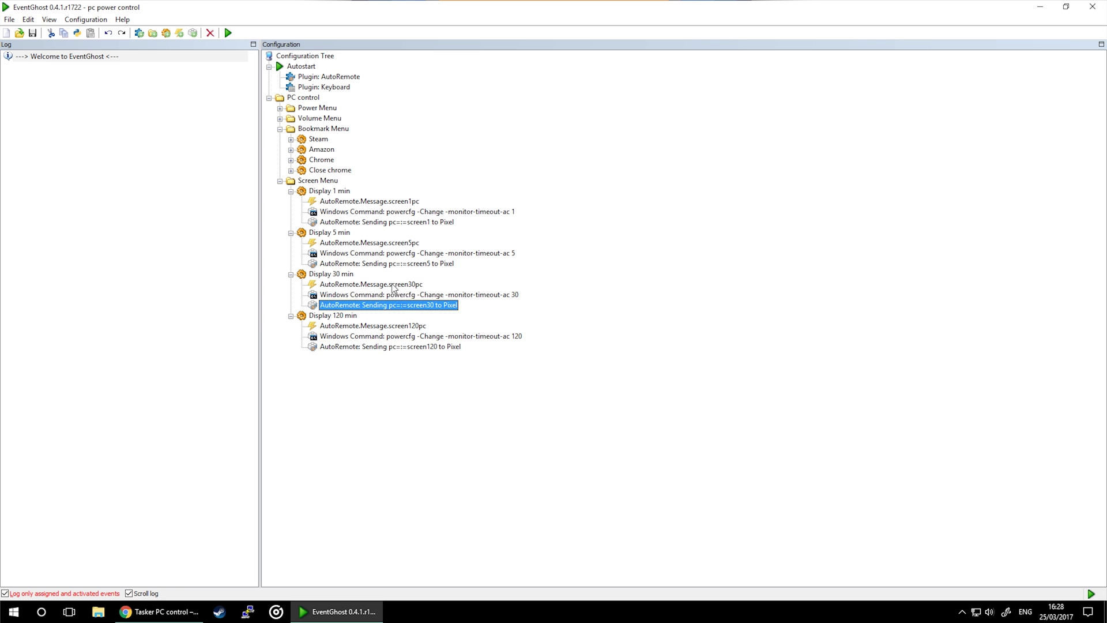
{"action": "left_click", "coordinate": [384, 265]}
{"action": "left_click", "coordinate": [388, 224]}
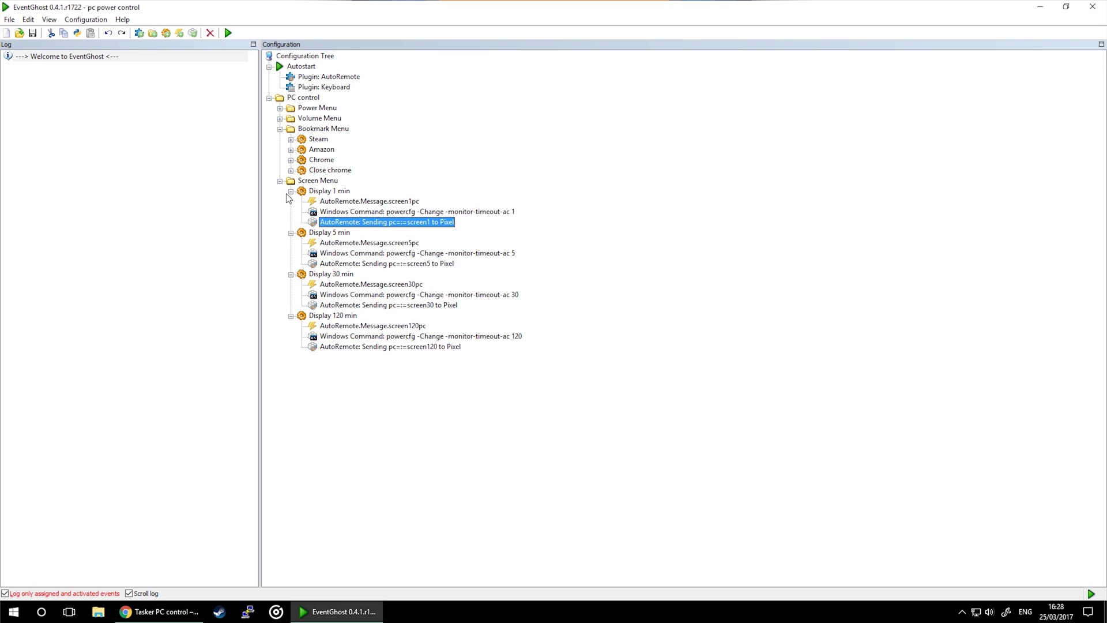